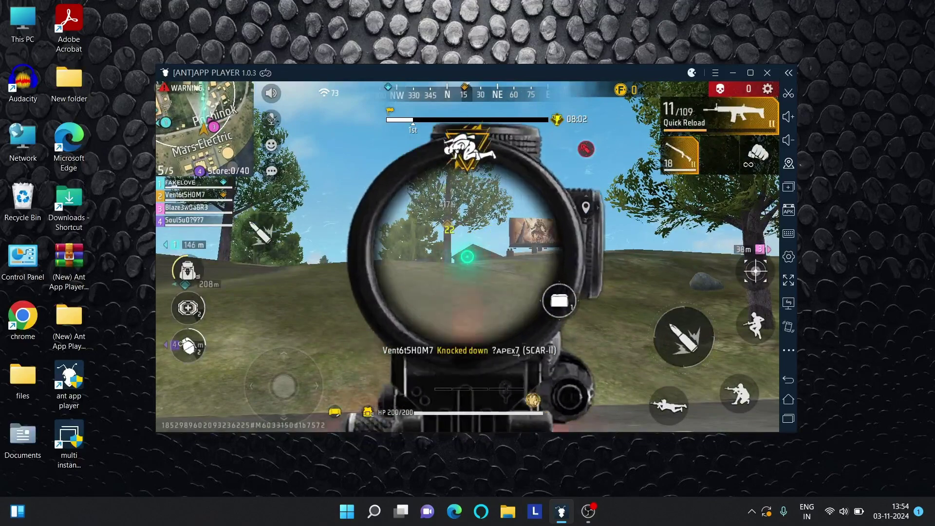
pyautogui.press('w')
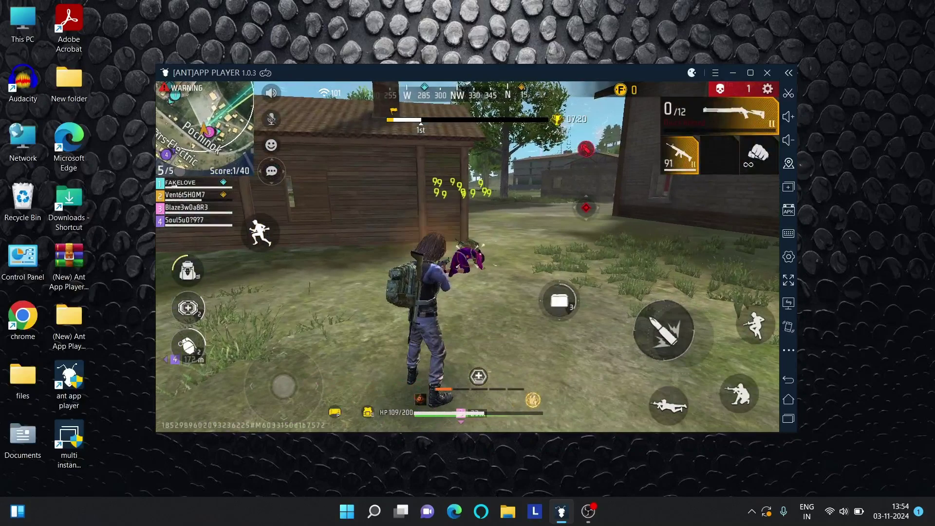
pyautogui.press('w')
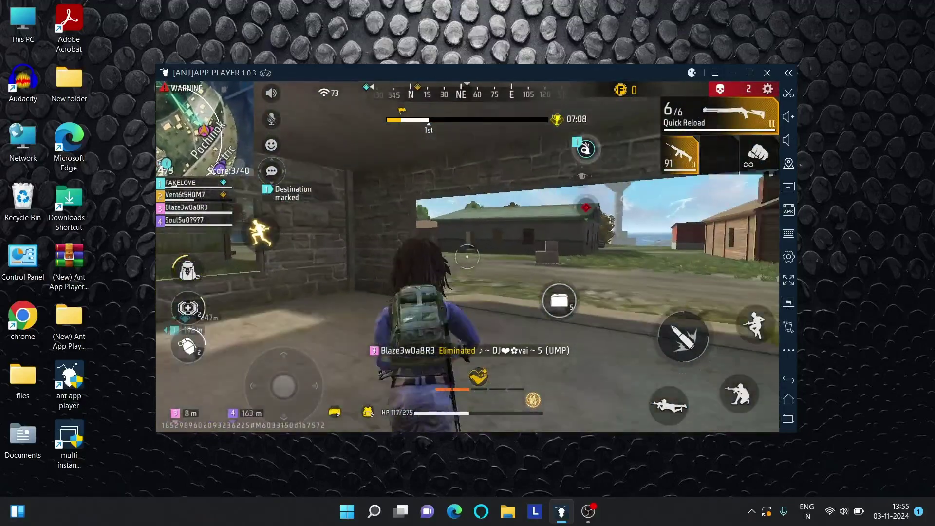
pyautogui.press('3')
pyautogui.press('1')
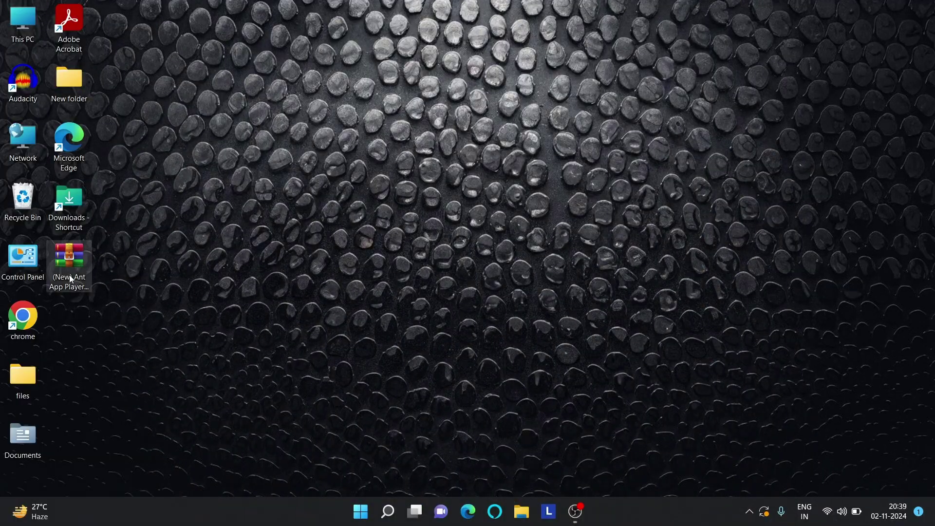
# Extract the "(New) Ant App Player Emulator (Free Fire OB43 Updated).rar" archive on the desktop and place the extracted folder directly below it
pyautogui.click(71, 279)
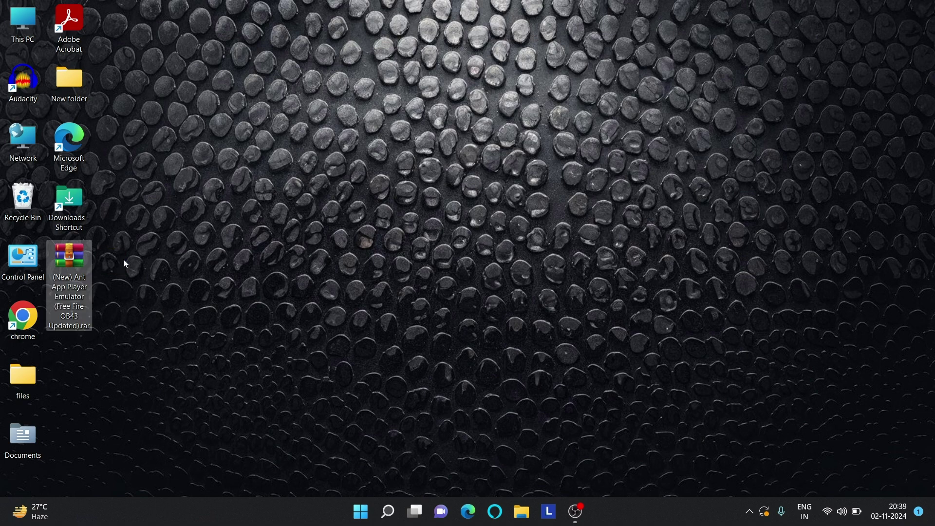
pyautogui.rightClick(77, 266)
pyautogui.moveTo(160, 415)
pyautogui.click(312, 456)
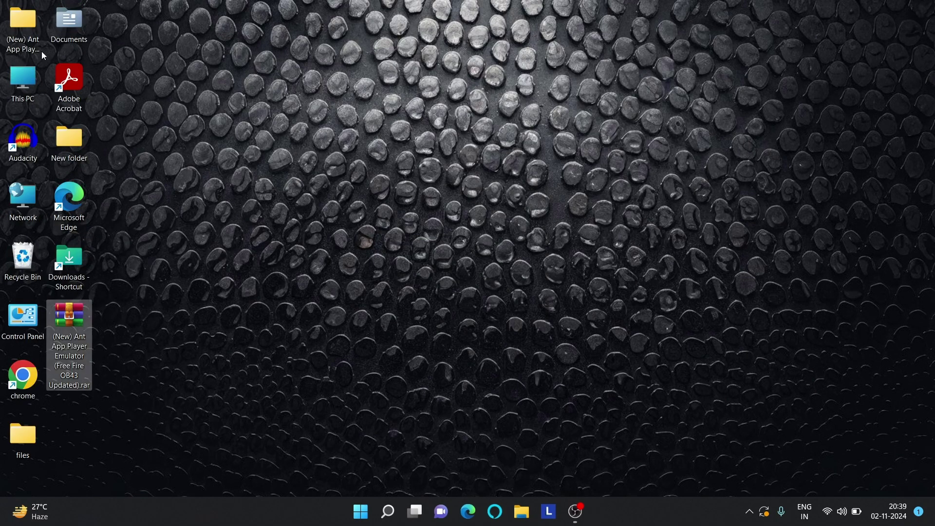
pyautogui.moveTo(32, 34); pyautogui.dragTo(73, 316)
# Launch "Ant App Player Emulator (2024).exe" from the extracted folder and close the folder window
pyautogui.doubleClick(82, 316)
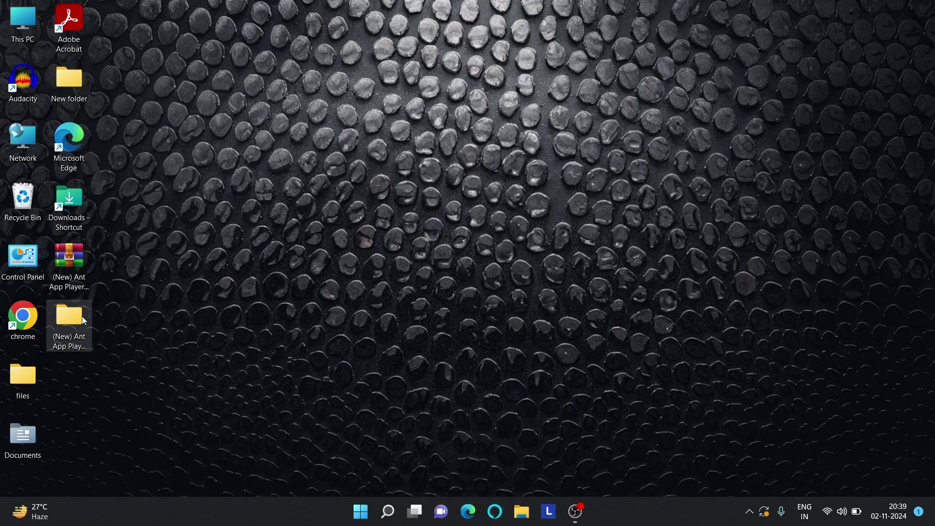
pyautogui.click(432, 159)
pyautogui.click(586, 57)
pyautogui.moveTo(598, 62); pyautogui.dragTo(428, 66)
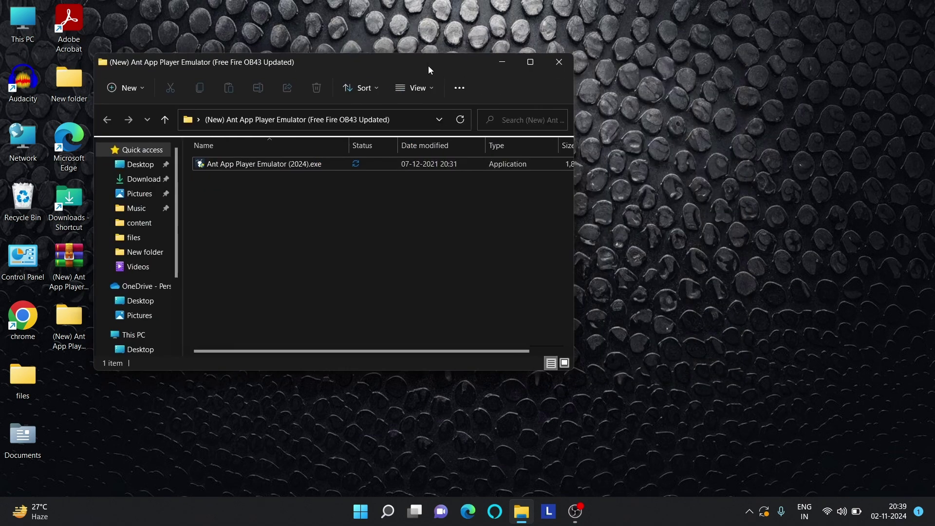
pyautogui.rightClick(300, 164)
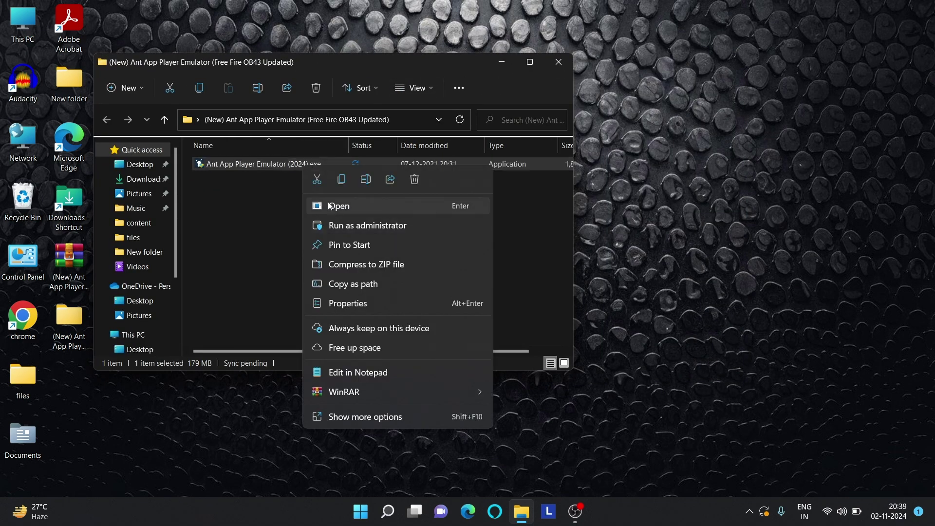
pyautogui.click(341, 206)
pyautogui.click(558, 62)
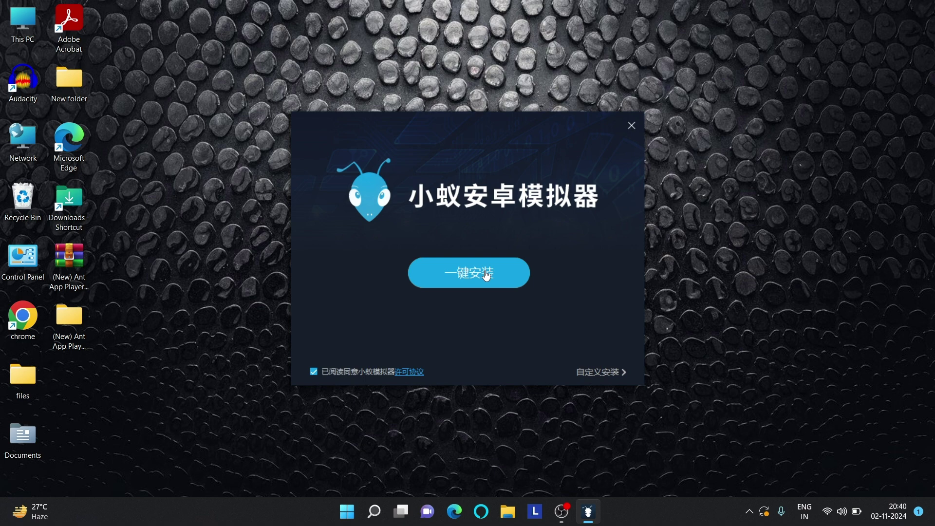
# Set the custom install location to a new folder named "ant app player" on Windows-SSD (C:) and start the installation
pyautogui.click(611, 373)
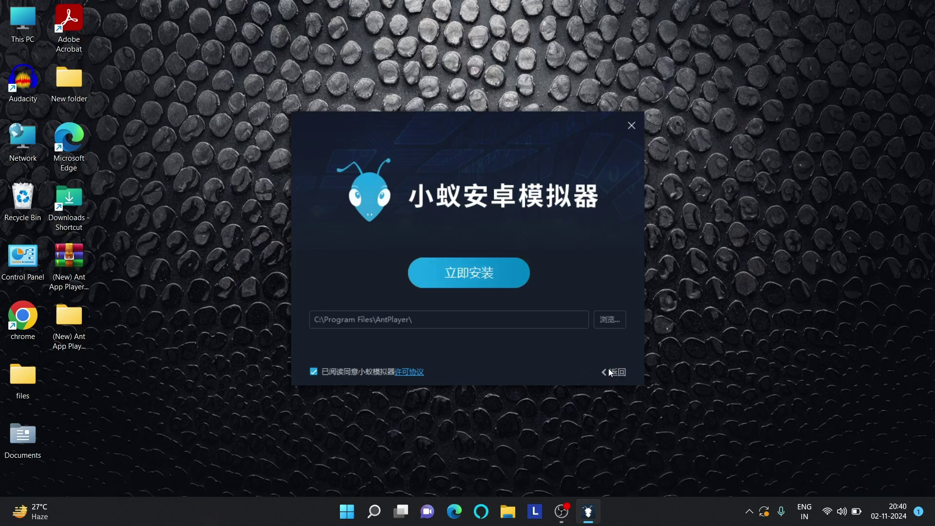
pyautogui.click(611, 319)
pyautogui.click(419, 249)
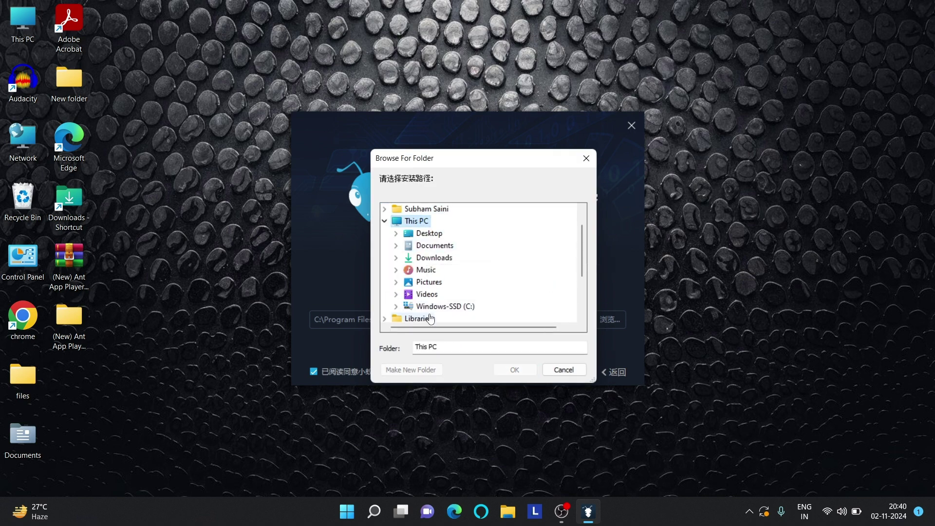
pyautogui.click(411, 307)
pyautogui.click(408, 370)
pyautogui.write('ant app player')
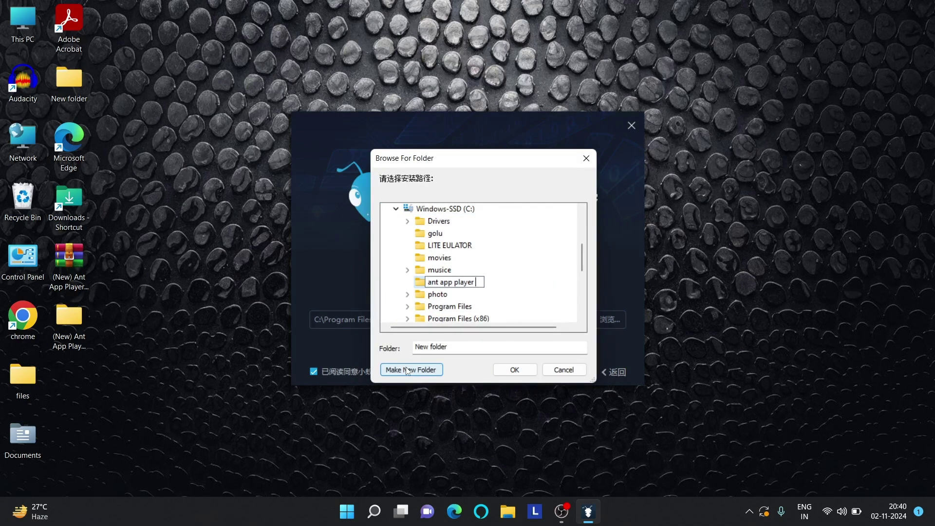
pyautogui.press('Return')
pyautogui.click(513, 370)
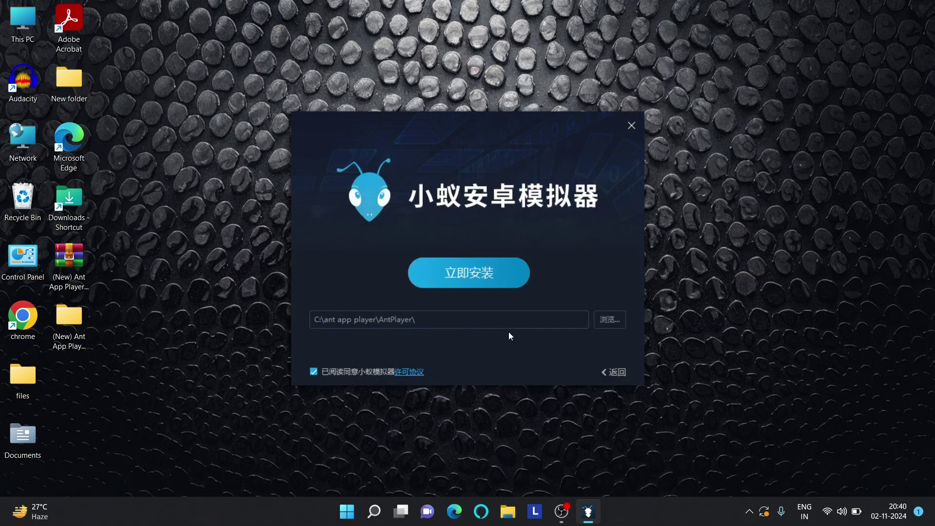
pyautogui.click(472, 274)
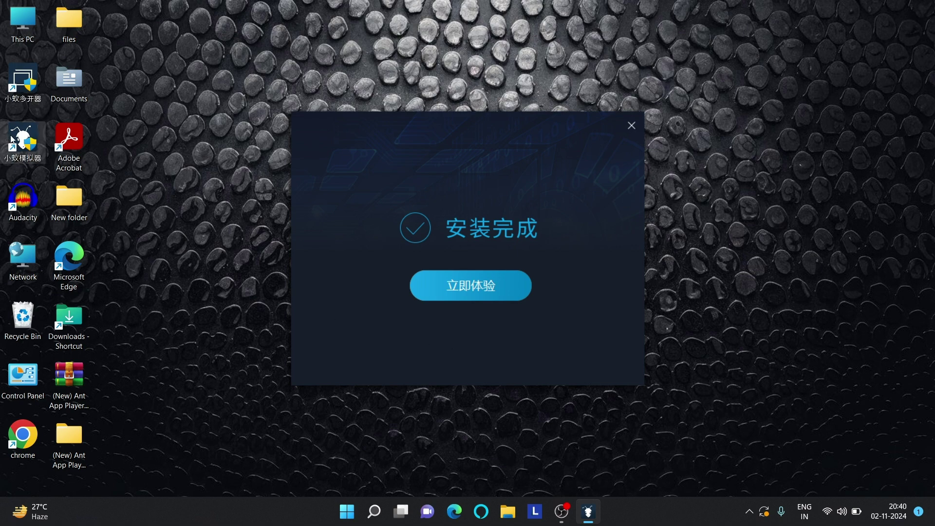
# Move the two newly installed emulator shortcuts to the end of the desktop icons
pyautogui.moveTo(12, 141)
pyautogui.mouseDown()
pyautogui.moveTo(157, 259)
pyautogui.moveTo(142, 453)
pyautogui.moveTo(140, 446)
pyautogui.mouseUp()
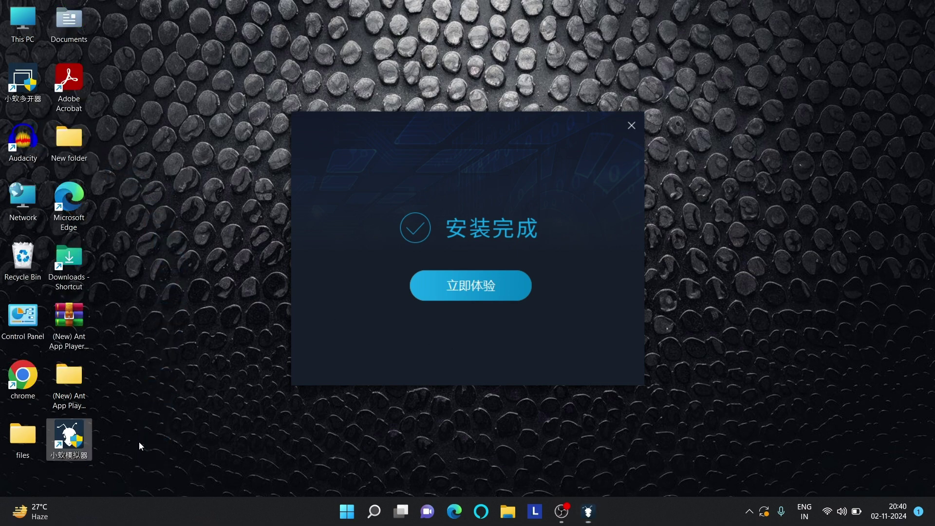
pyautogui.moveTo(20, 102); pyautogui.dragTo(127, 453)
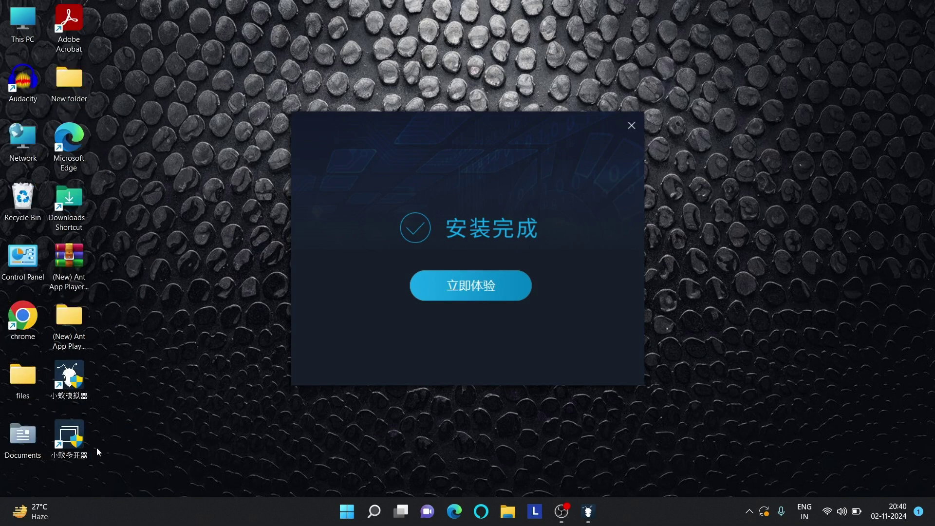
pyautogui.moveTo(118, 364)
pyautogui.mouseDown()
pyautogui.moveTo(45, 445)
pyautogui.moveTo(49, 453)
pyautogui.mouseUp()
pyautogui.click(173, 435)
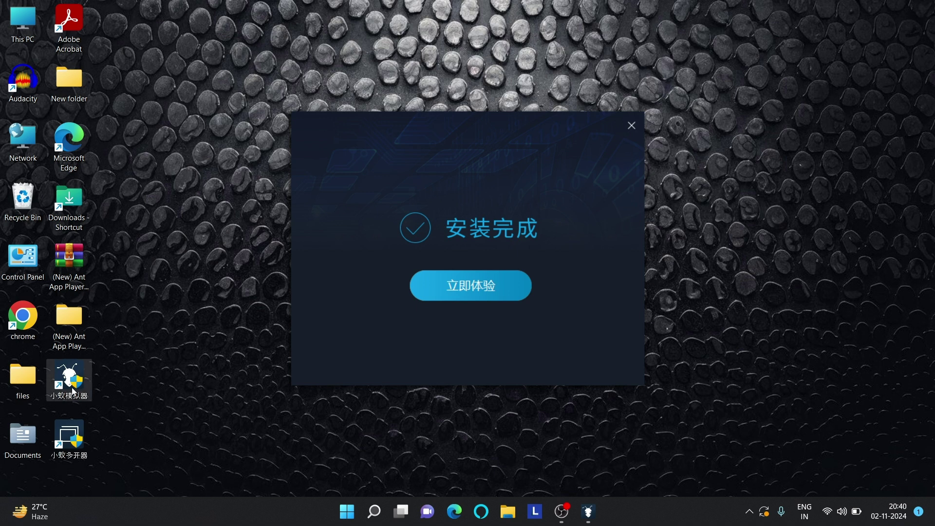
# Rename the 小蚁模拟器 desktop shortcut to "ant app player"
pyautogui.press('F2')
pyautogui.write('ant app')
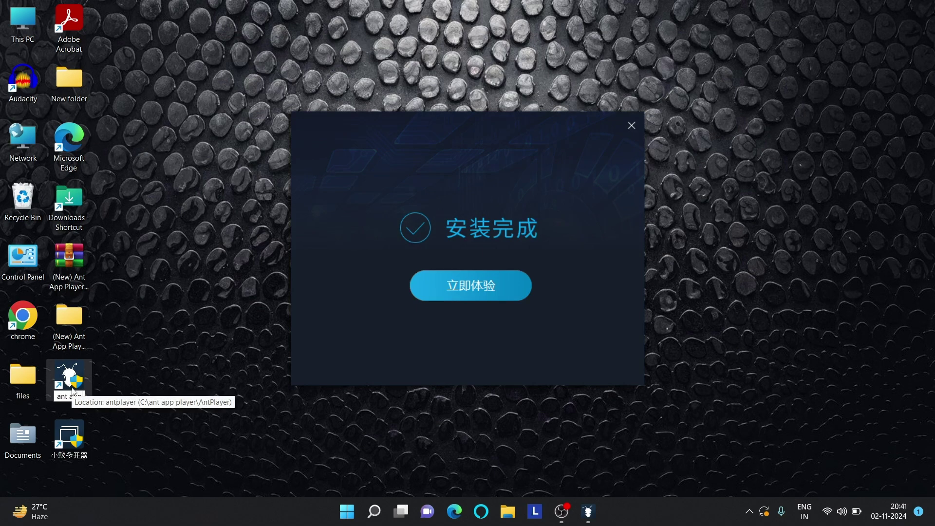
pyautogui.write('p player')
pyautogui.click(191, 435)
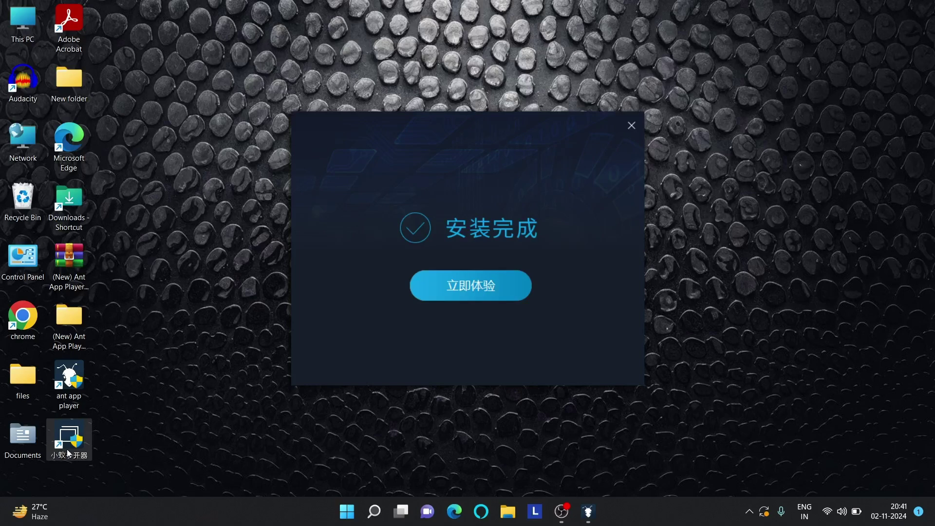
# Rename the 小蚁多开器 desktop shortcut to "multi instance mnager"
pyautogui.write('multi instance mnager')
pyautogui.press('Return')
pyautogui.click(153, 417)
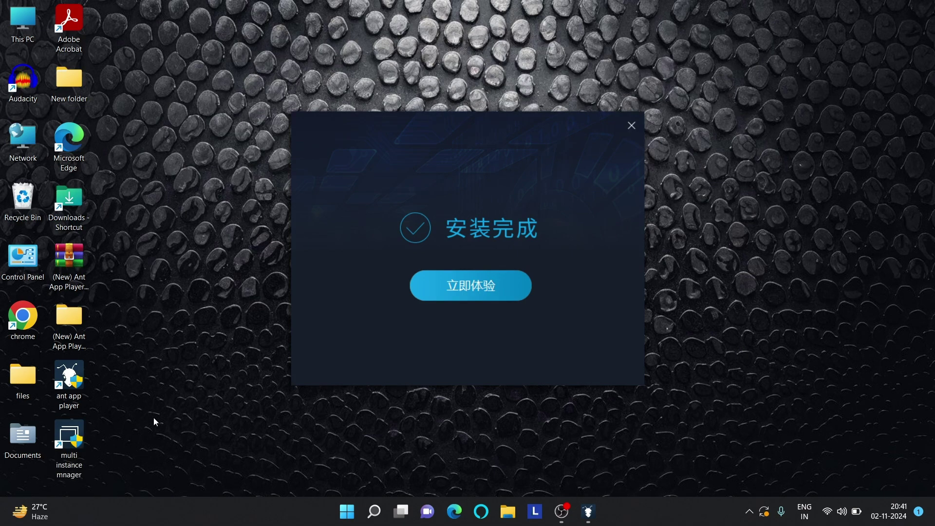
# Launch the emulator from the finished installer, set its language to English in the advanced settings, and restart it to apply
pyautogui.click(504, 287)
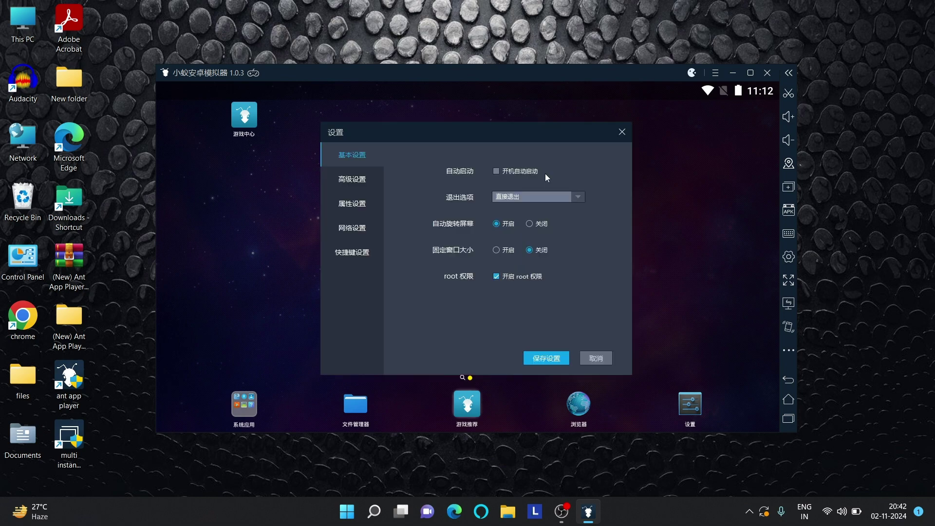
pyautogui.click(352, 179)
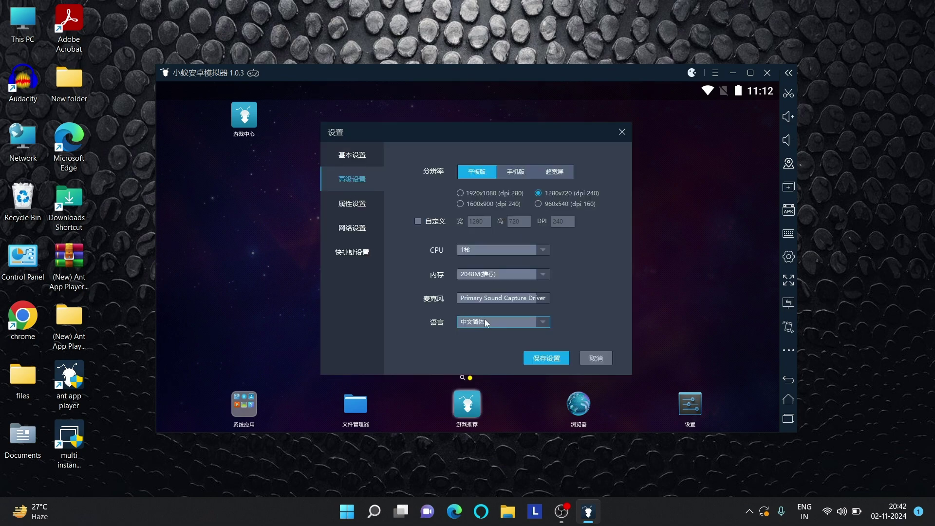
pyautogui.click(531, 320)
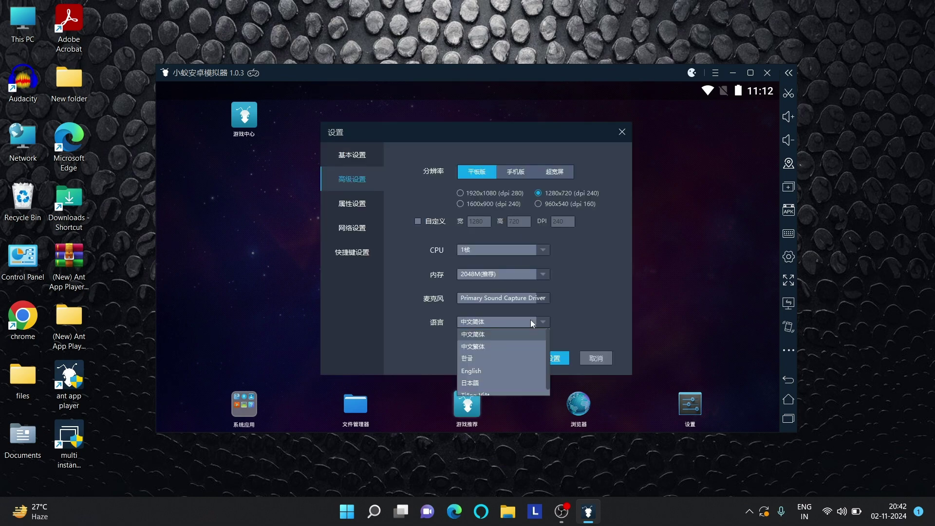
pyautogui.click(489, 370)
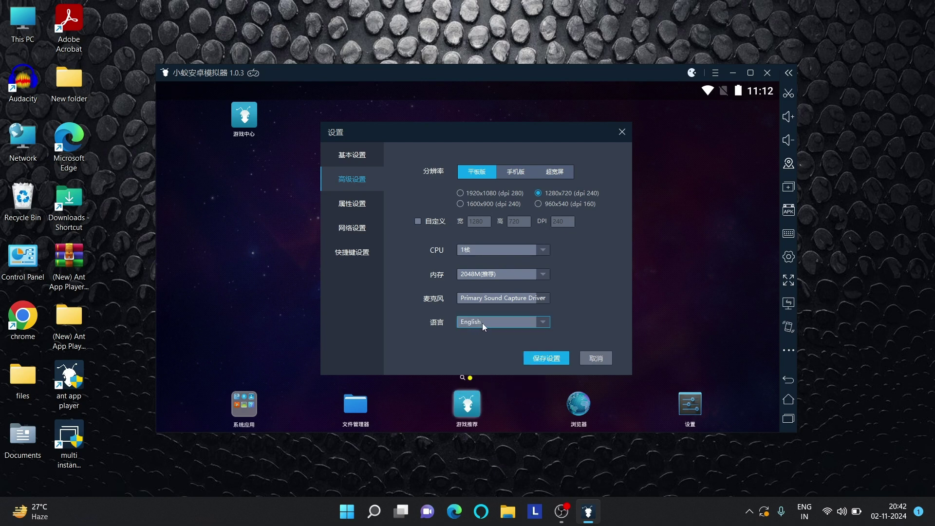
pyautogui.click(540, 359)
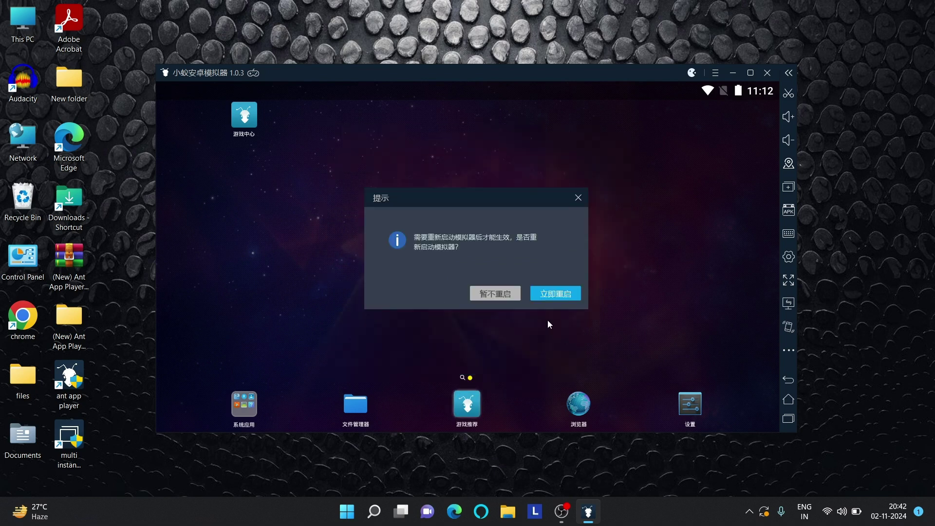
pyautogui.click(554, 294)
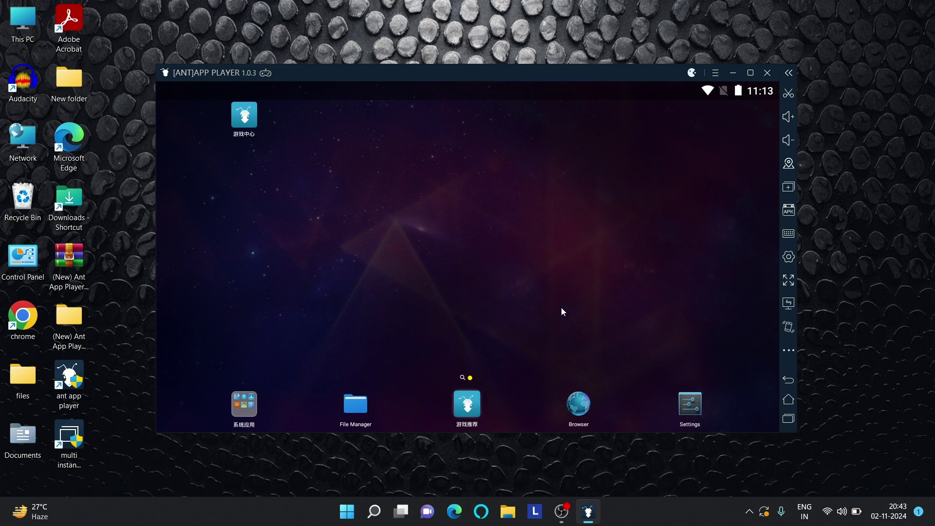
# Open the emulator's settings and set the exit option to "Exit directly"
pyautogui.click(715, 72)
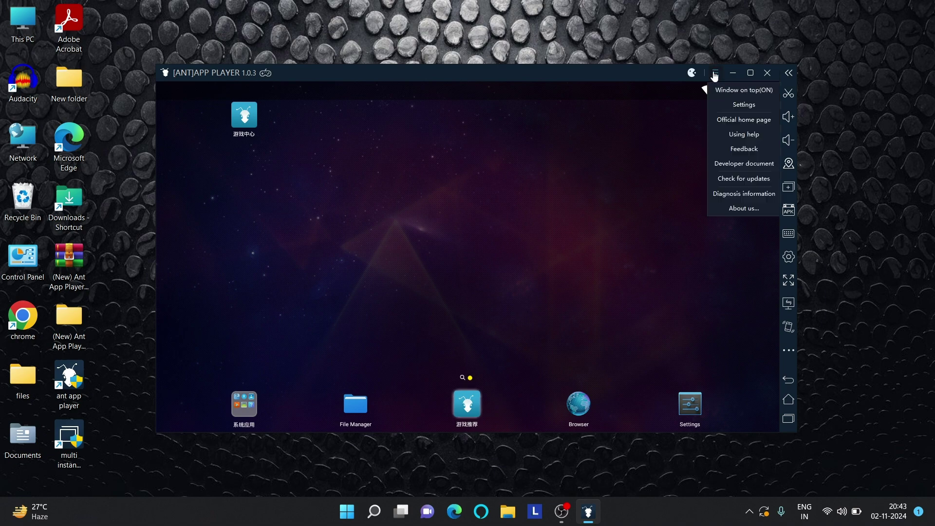
pyautogui.click(728, 106)
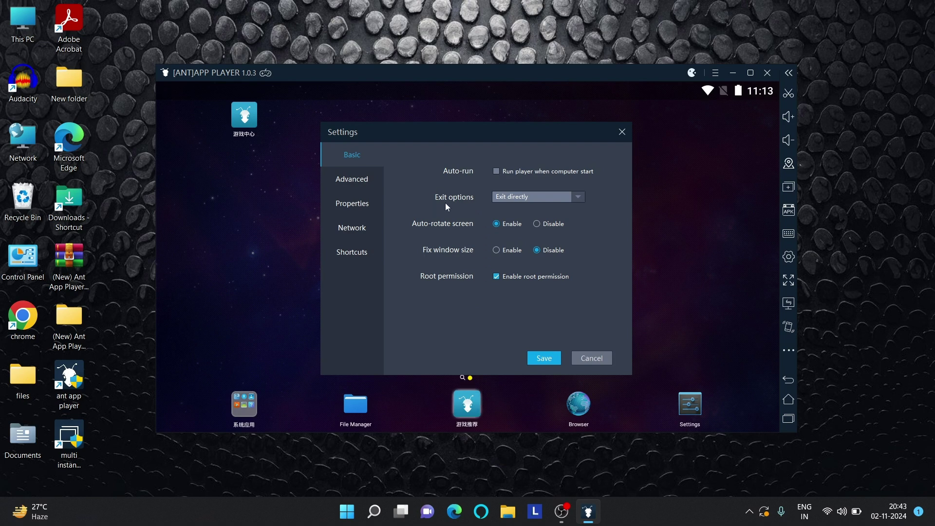
pyautogui.click(529, 197)
pyautogui.click(518, 223)
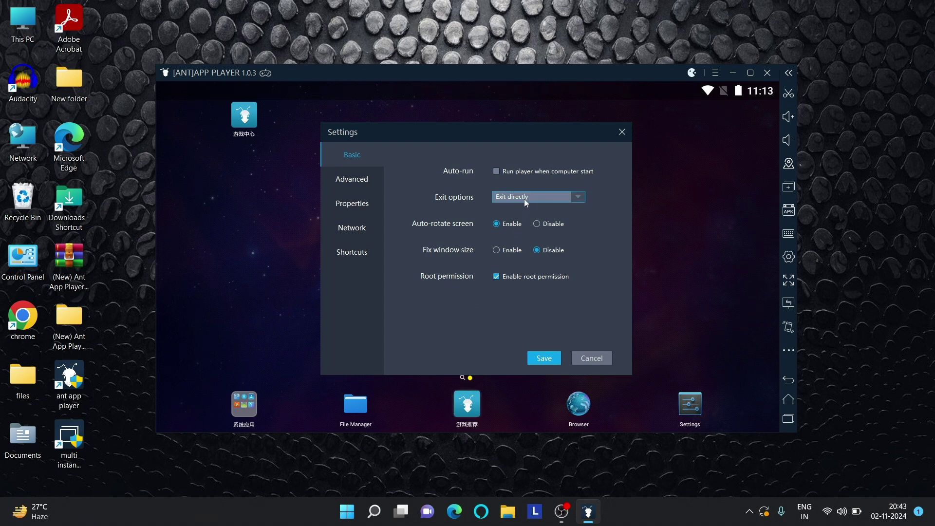
# In the advanced settings, choose the 1280x720 (dpi 240) tablet resolution and set the CPU to 1 cores
pyautogui.click(357, 181)
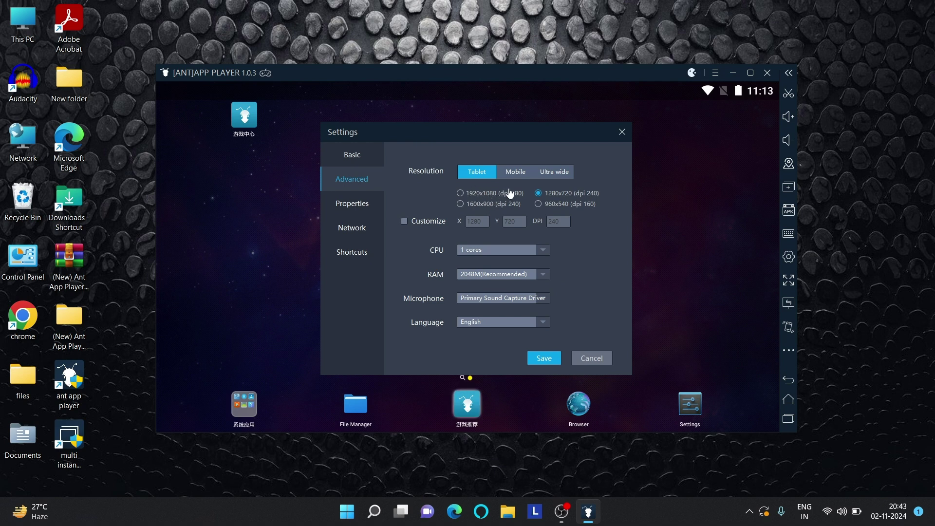
pyautogui.click(538, 204)
pyautogui.click(540, 194)
pyautogui.click(524, 247)
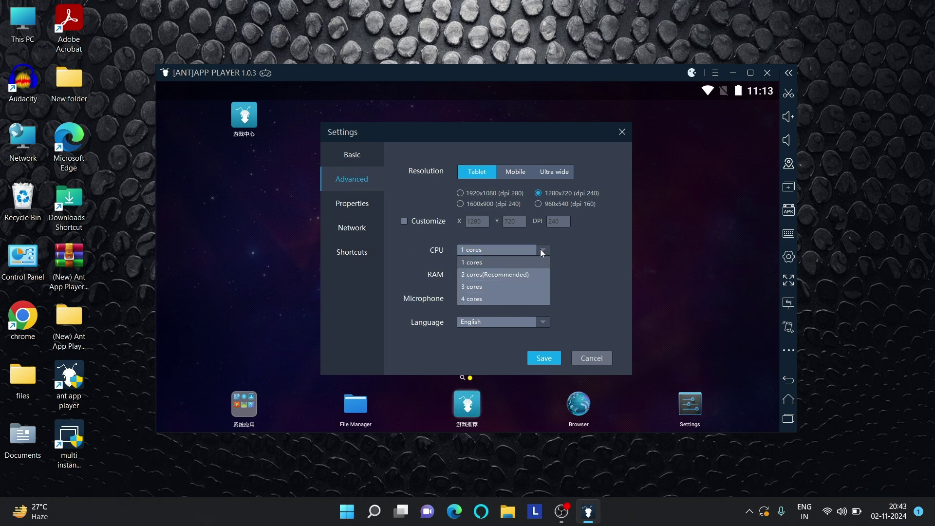
pyautogui.click(475, 261)
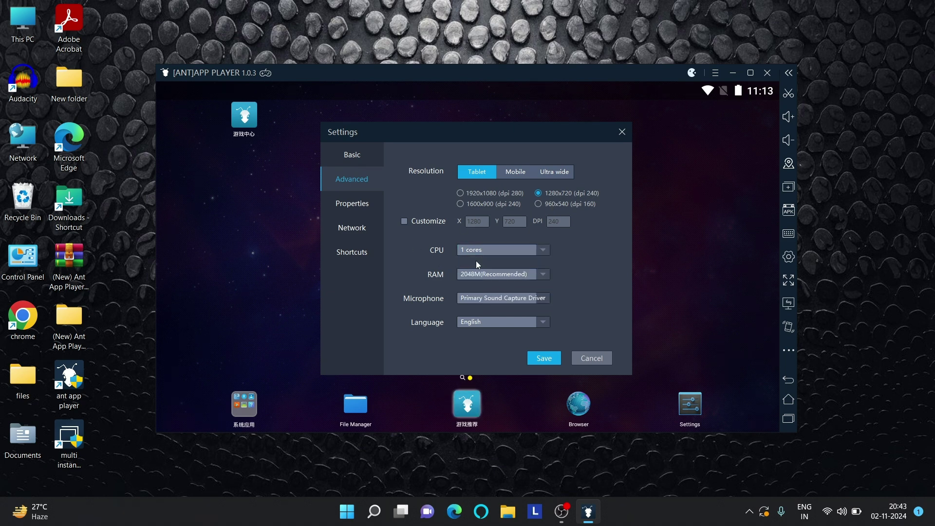
# Change the RAM allocation to 1536M and set it back to 2048M(Recommended)
pyautogui.click(534, 277)
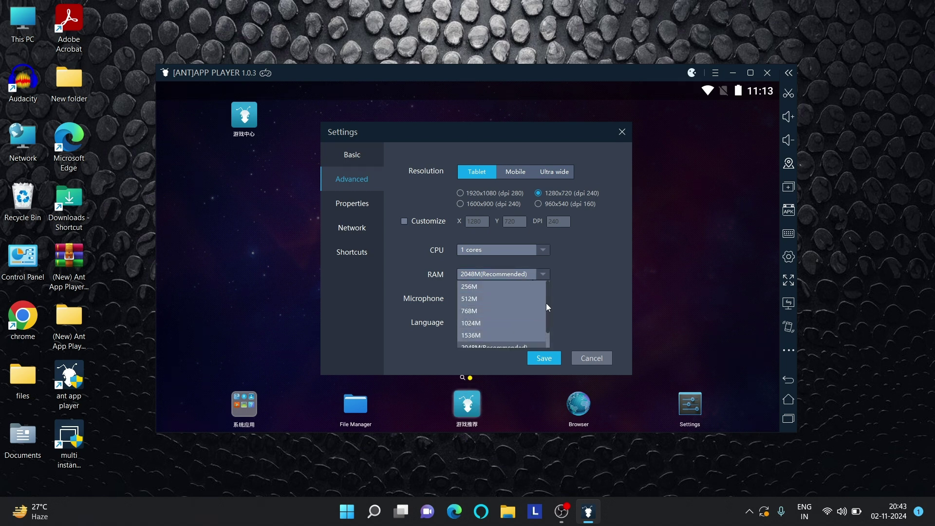
pyautogui.moveTo(546, 303); pyautogui.dragTo(546, 332)
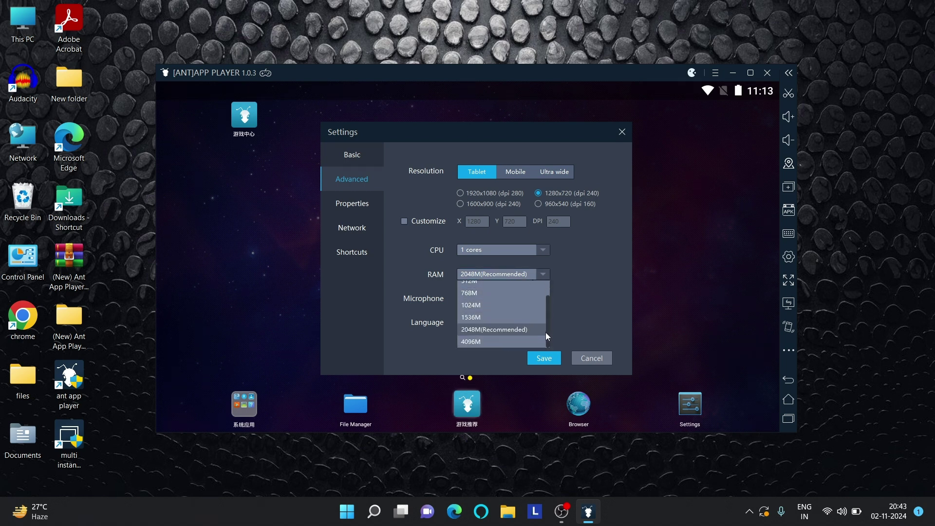
pyautogui.click(488, 317)
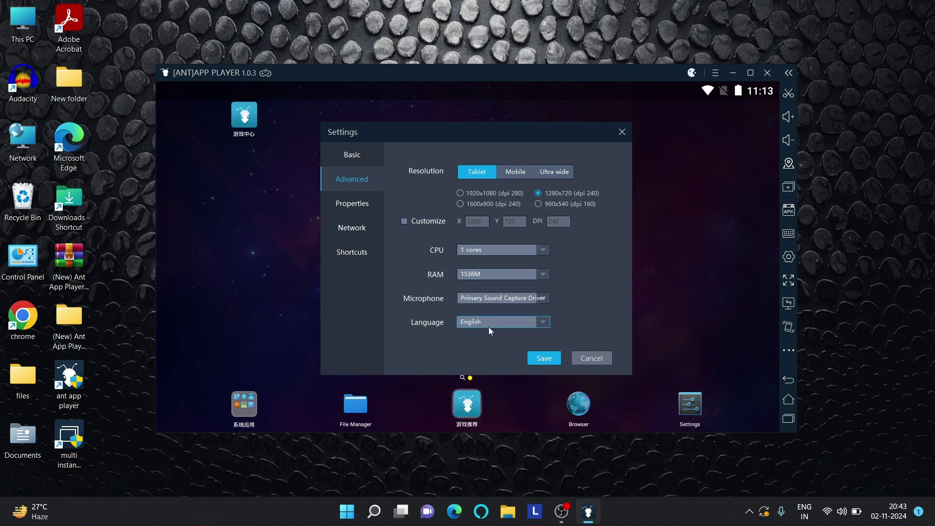
pyautogui.click(548, 274)
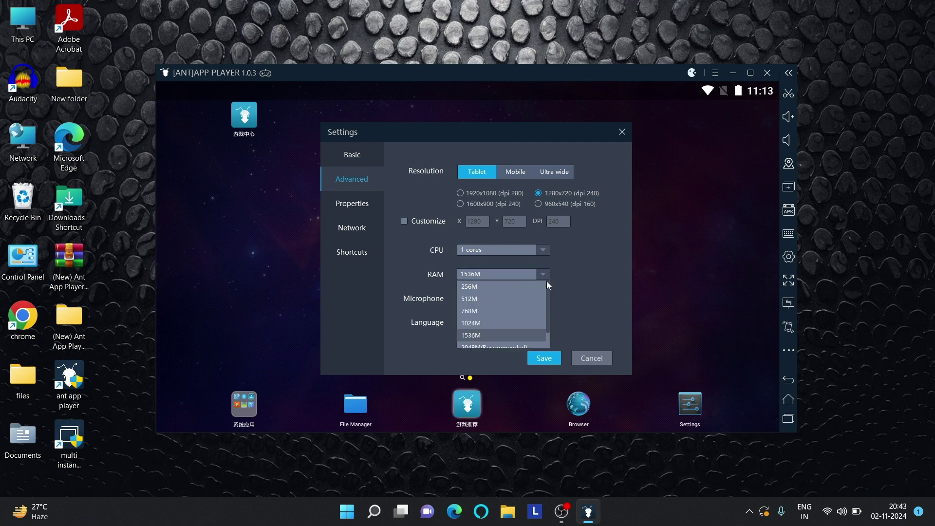
pyautogui.scroll(-1, 546, 316)
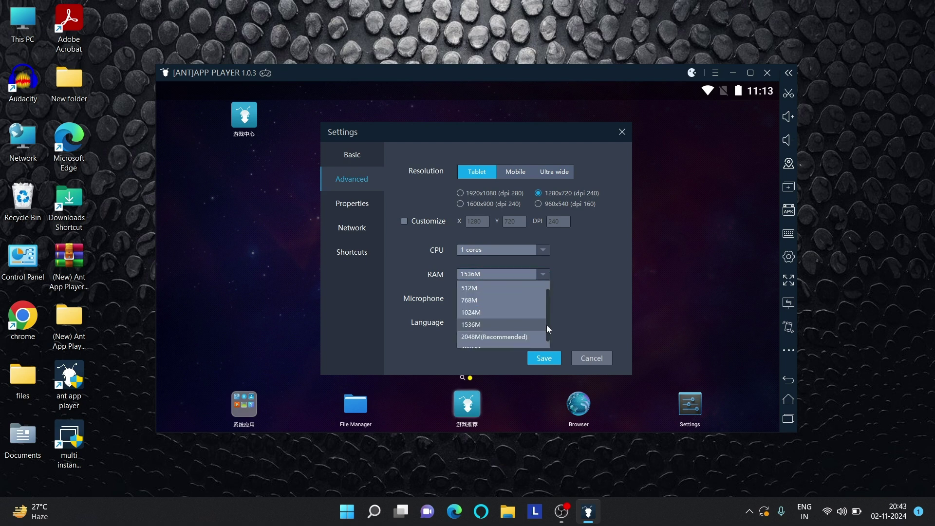
pyautogui.click(489, 329)
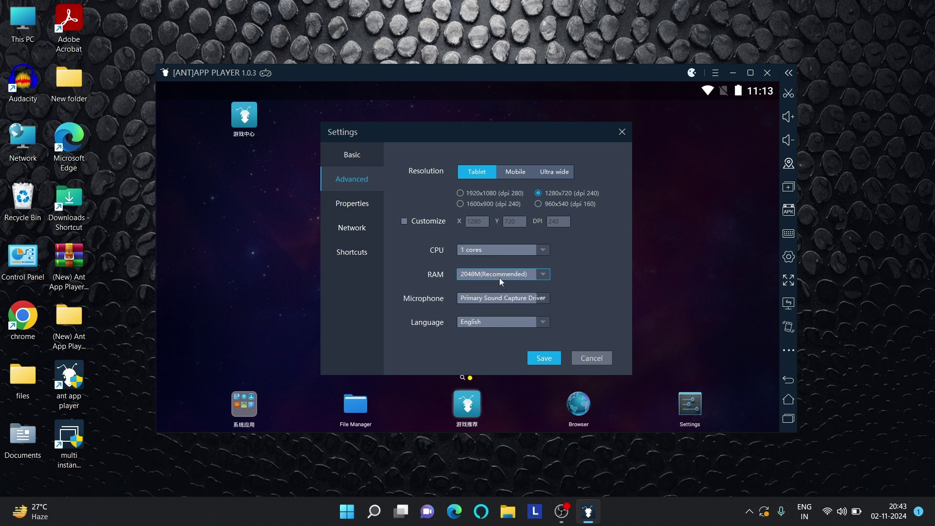
# Look through the properties, network and shortcut settings, save the emulator settings and restart the player to apply them
pyautogui.click(362, 214)
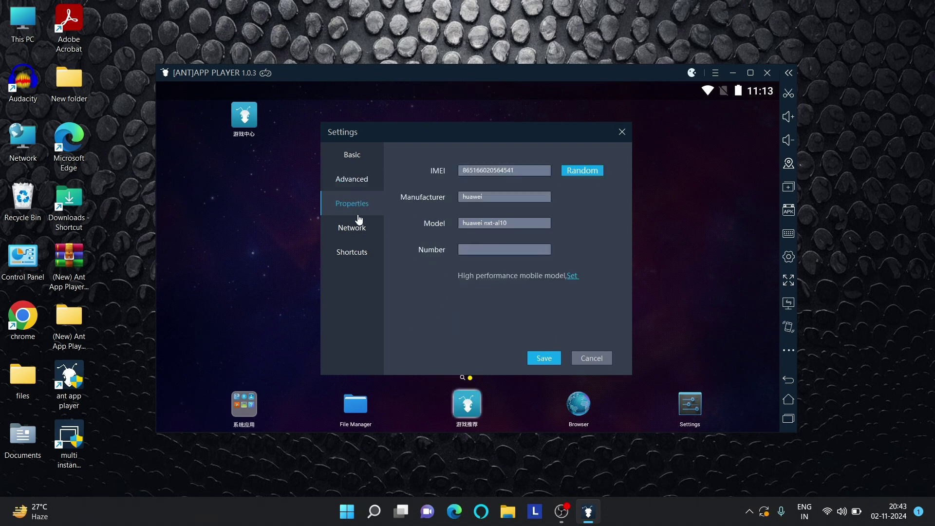
pyautogui.click(358, 229)
pyautogui.click(353, 261)
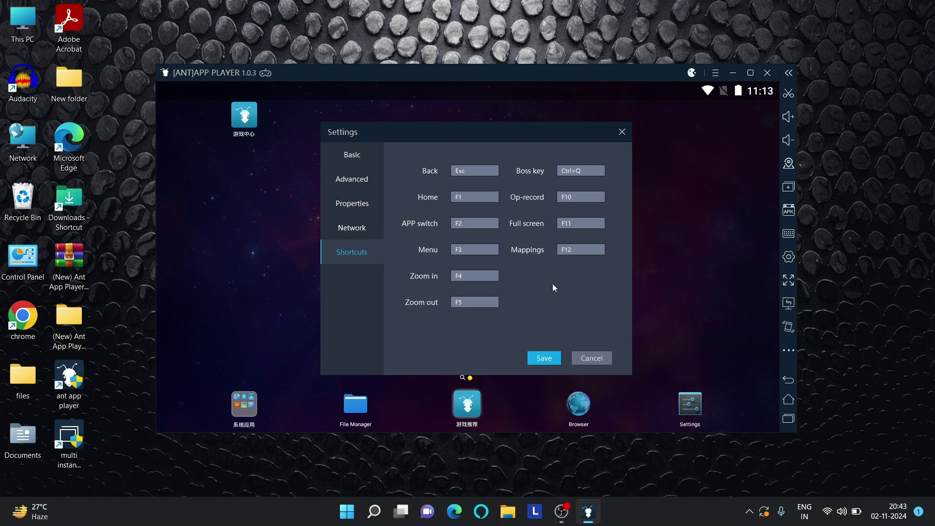
pyautogui.click(540, 358)
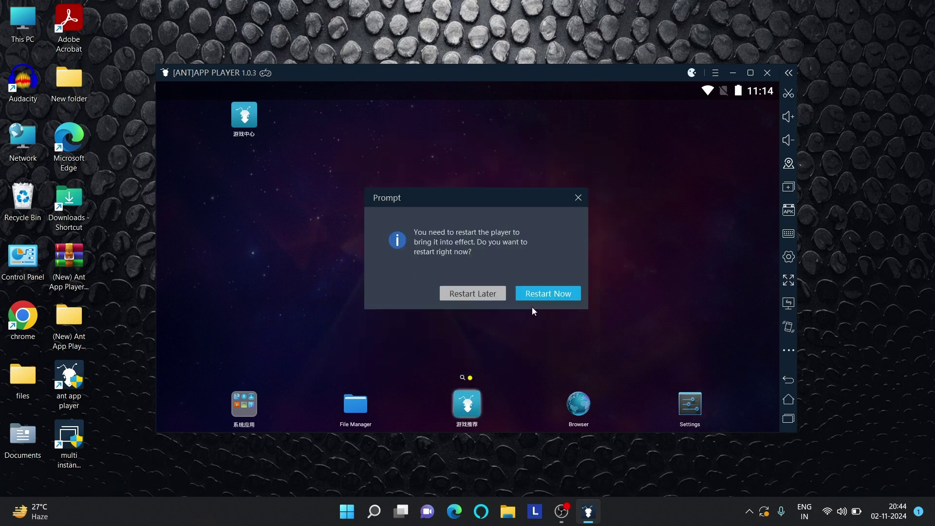
pyautogui.click(541, 295)
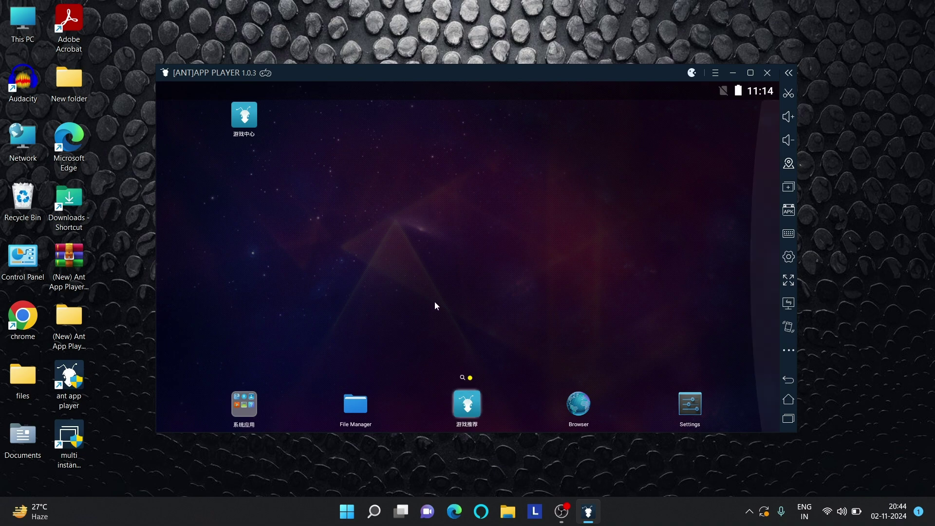
pyautogui.click(245, 405)
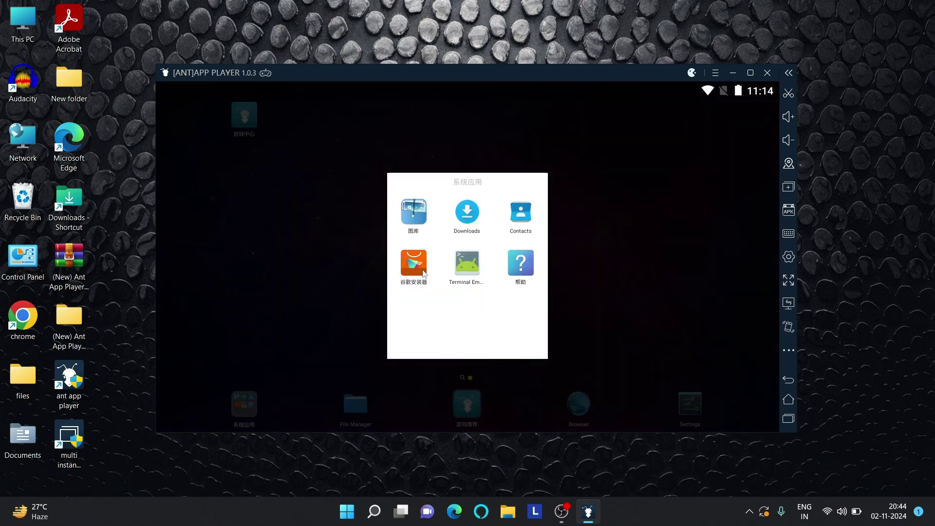
pyautogui.click(617, 295)
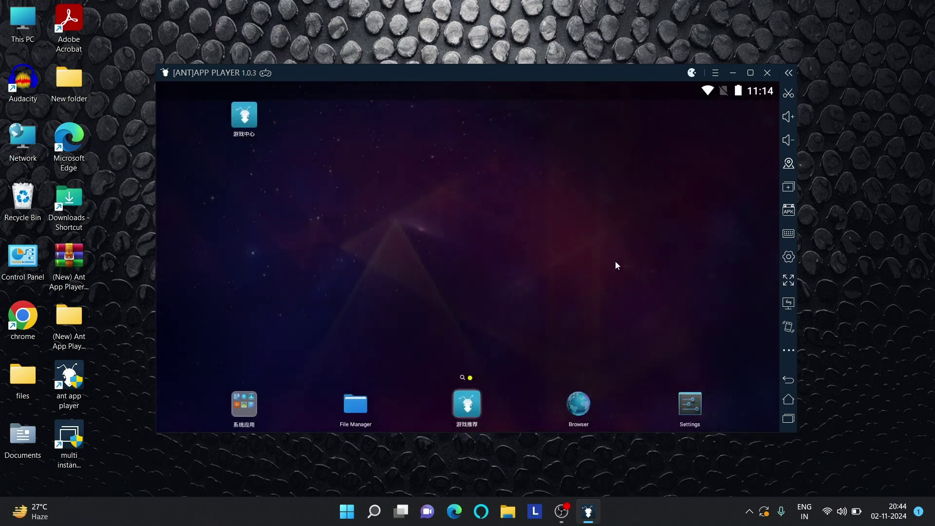
# In the Android settings, enable developer mode through the tablet's build number and open the Developer options
pyautogui.click(693, 412)
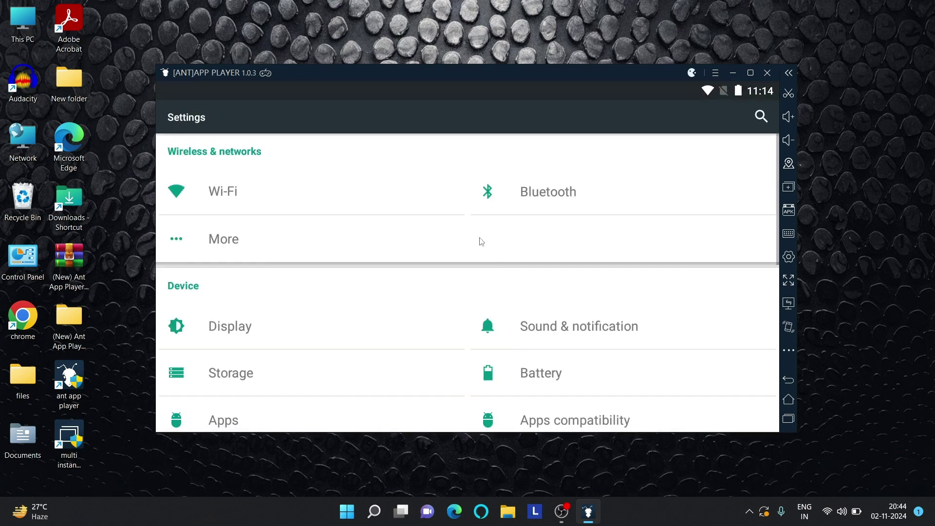
pyautogui.scroll(-10, 409, 337)
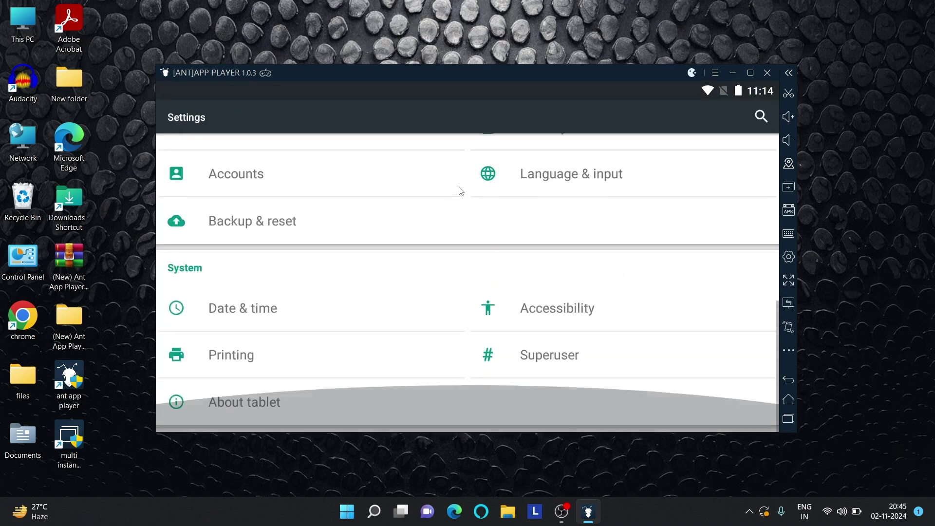
pyautogui.click(291, 403)
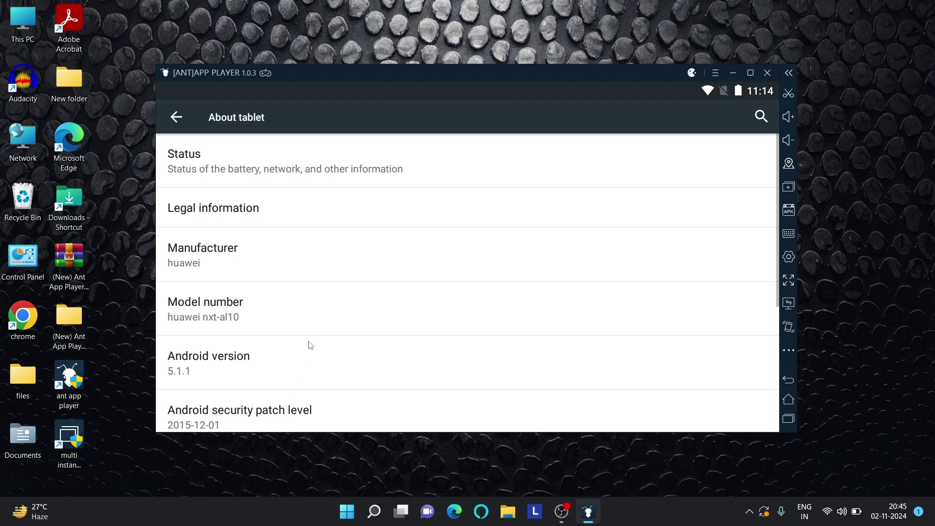
pyautogui.scroll(-5, 321, 293)
pyautogui.click(313, 417)
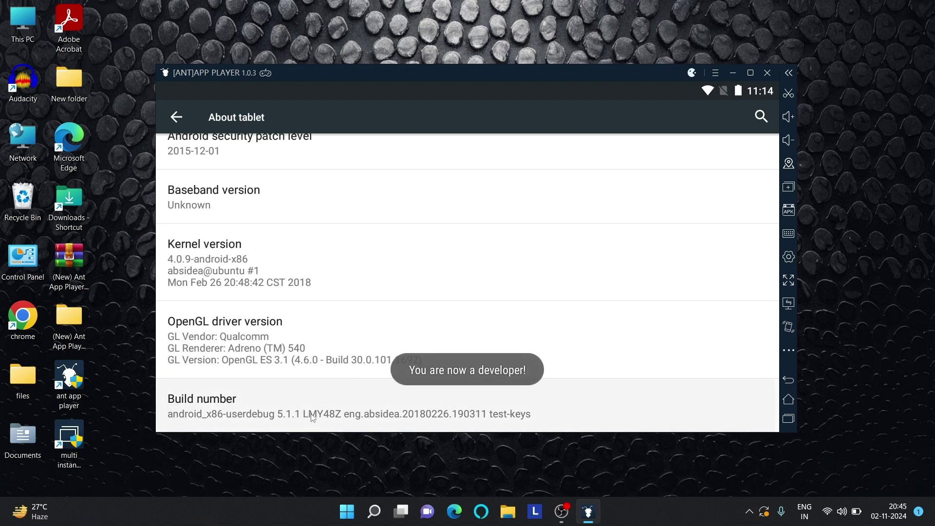
pyautogui.click(789, 379)
pyautogui.click(282, 407)
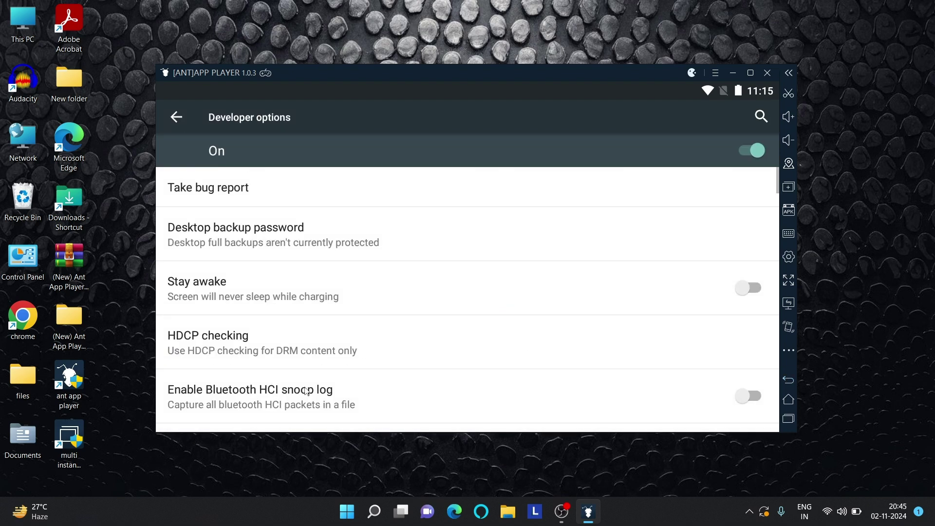
# Set the window animation scale, transition animation scale and animator duration scale to "Animation off"
pyautogui.scroll(-10, 371, 294)
pyautogui.scroll(-10, 390, 317)
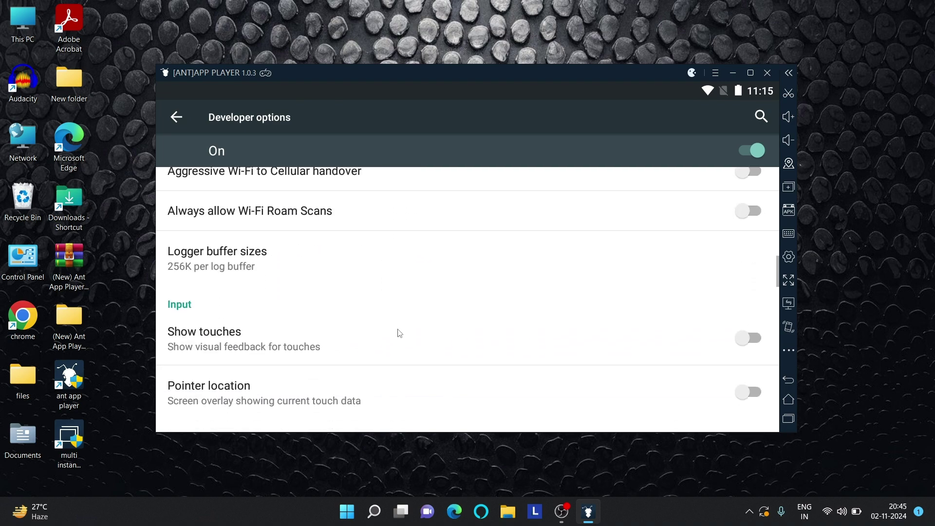
pyautogui.click(341, 214)
pyautogui.moveTo(374, 171); pyautogui.dragTo(378, 285)
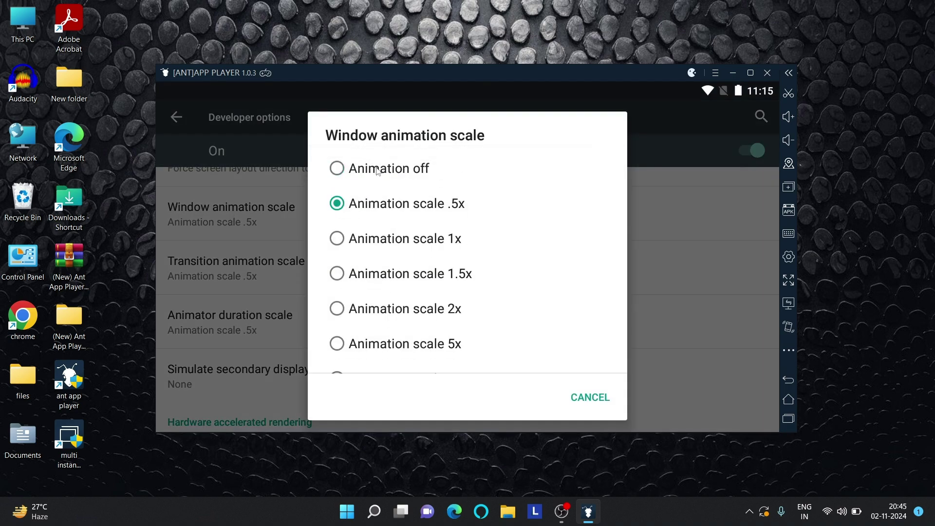
pyautogui.click(375, 168)
pyautogui.click(375, 266)
pyautogui.moveTo(375, 195); pyautogui.dragTo(378, 285)
pyautogui.click(391, 168)
pyautogui.click(375, 317)
pyautogui.scroll(2, 374, 214)
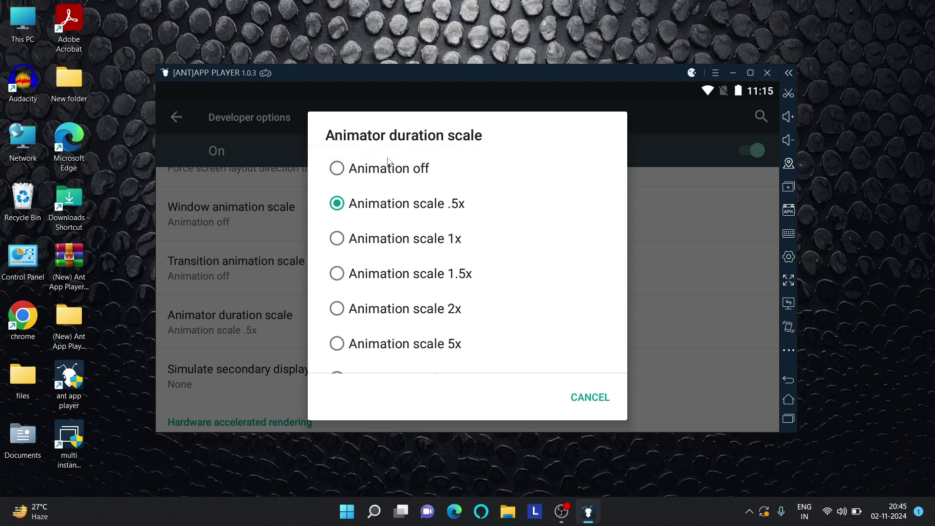
pyautogui.click(378, 163)
# Enable Force GPU rendering, Force 4x MSAA and Disable HW overlays in the Developer options
pyautogui.scroll(-4, 587, 291)
pyautogui.click(741, 229)
pyautogui.scroll(-5, 568, 271)
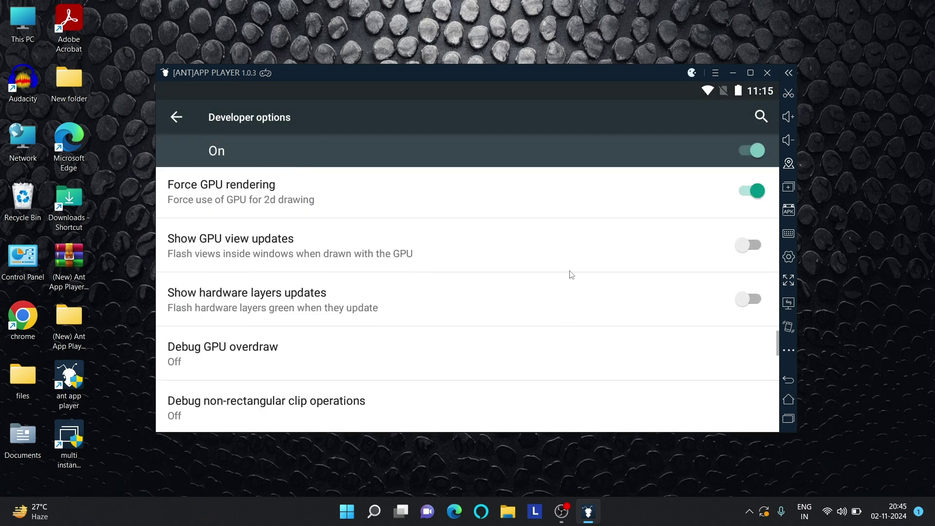
pyautogui.click(748, 266)
pyautogui.click(748, 317)
pyautogui.scroll(-3, 567, 361)
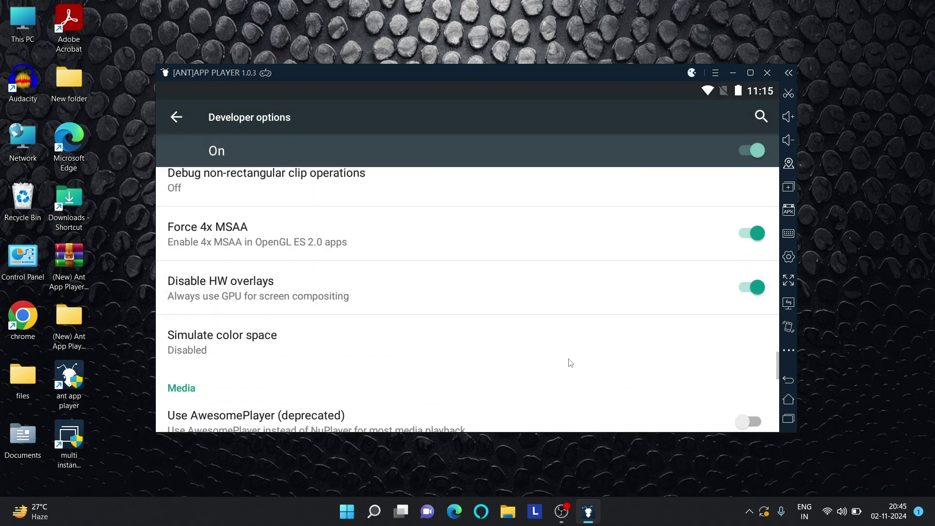
# Disable the built-in 游戏中心 app from the list of all apps and return to the home screen
pyautogui.click(788, 380)
pyautogui.scroll(4, 626, 360)
pyautogui.click(223, 211)
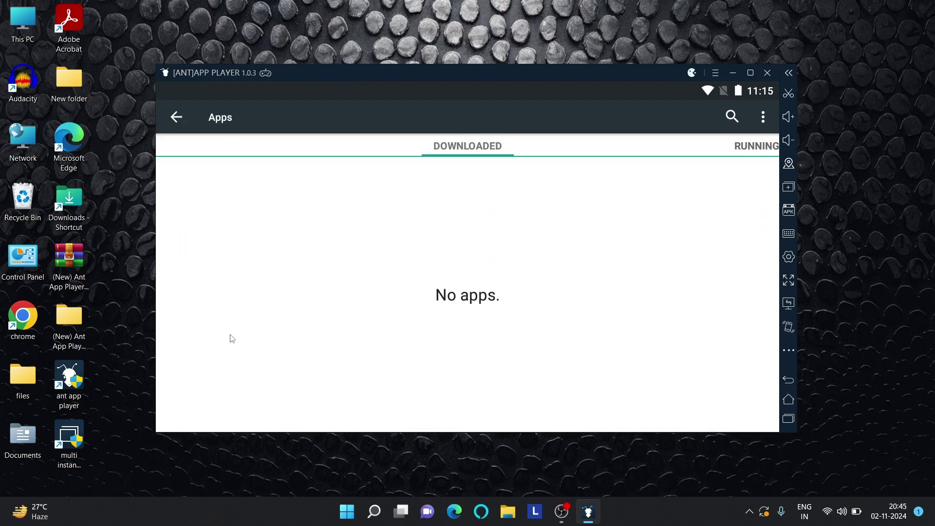
pyautogui.moveTo(593, 301); pyautogui.dragTo(390, 317)
pyautogui.moveTo(566, 324); pyautogui.dragTo(469, 327)
pyautogui.scroll(-1, 481, 329)
pyautogui.scroll(-20, 483, 333)
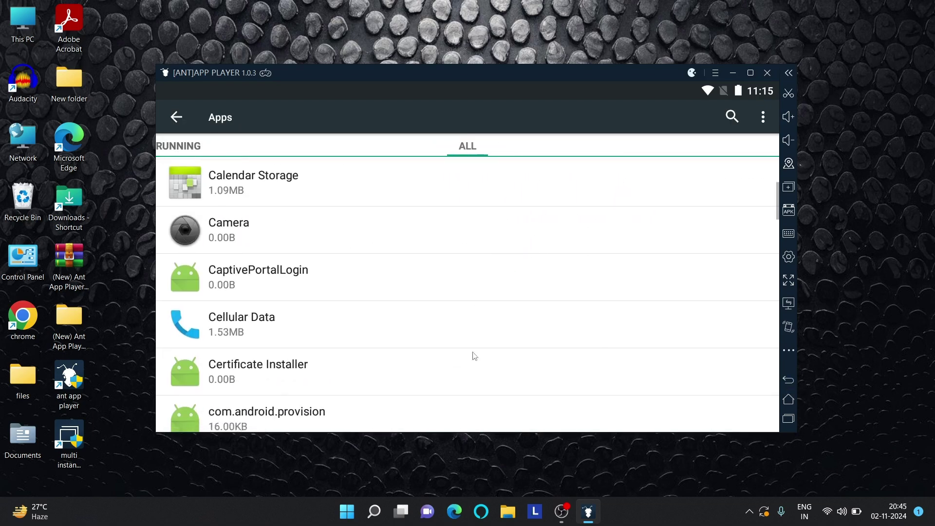
pyautogui.scroll(-5, 489, 262)
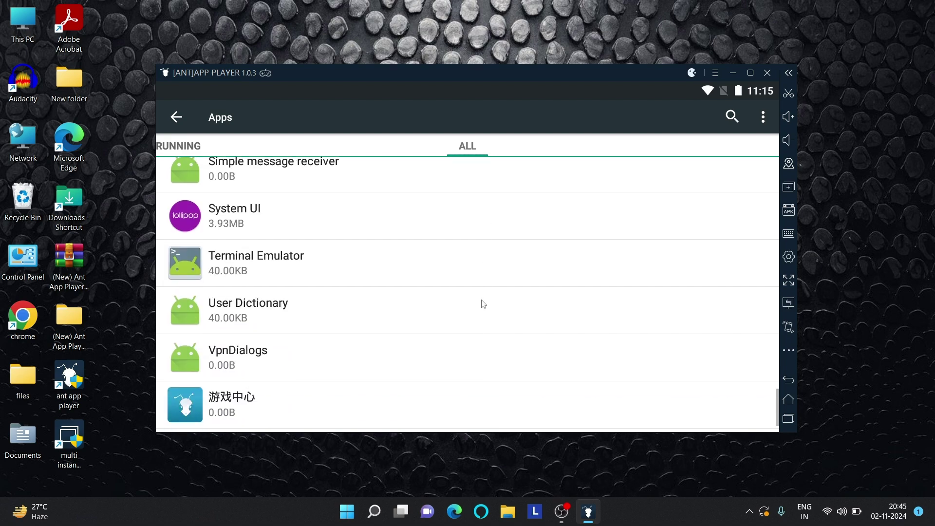
pyautogui.click(328, 357)
pyautogui.click(572, 206)
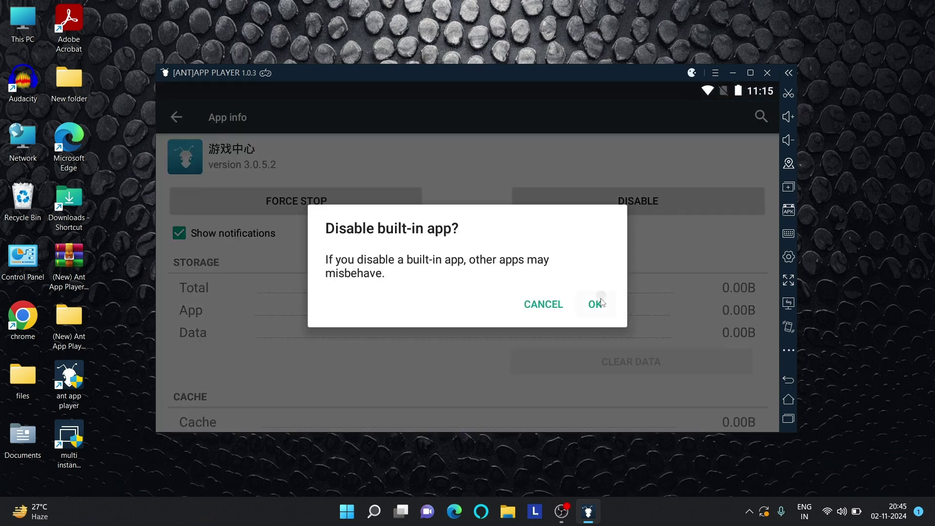
pyautogui.click(598, 301)
pyautogui.click(789, 380)
pyautogui.click(790, 381)
pyautogui.click(790, 382)
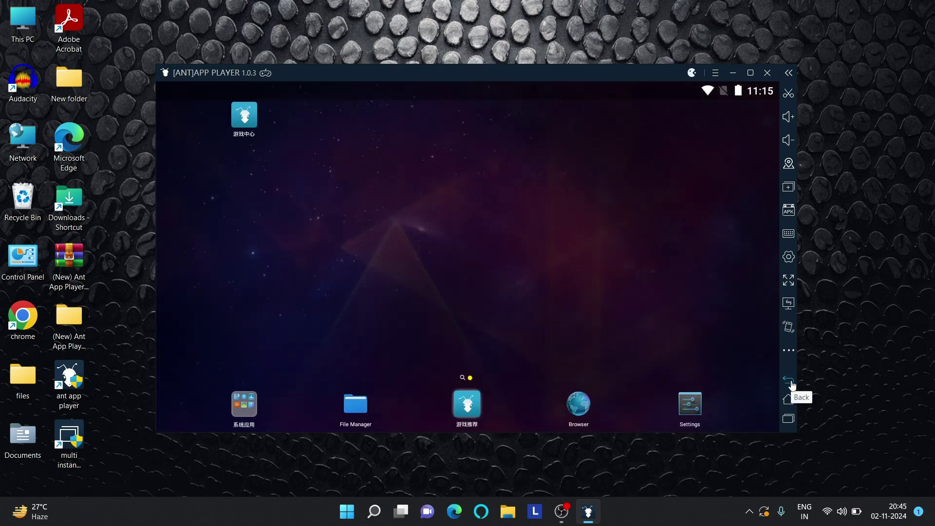
pyautogui.scroll(1, 449, 292)
pyautogui.scroll(-1, 449, 295)
# Install "FREE FIRE OB46 .apk" in the emulator from the Free Fire OB46 Apk folder in Pictures
pyautogui.click(786, 217)
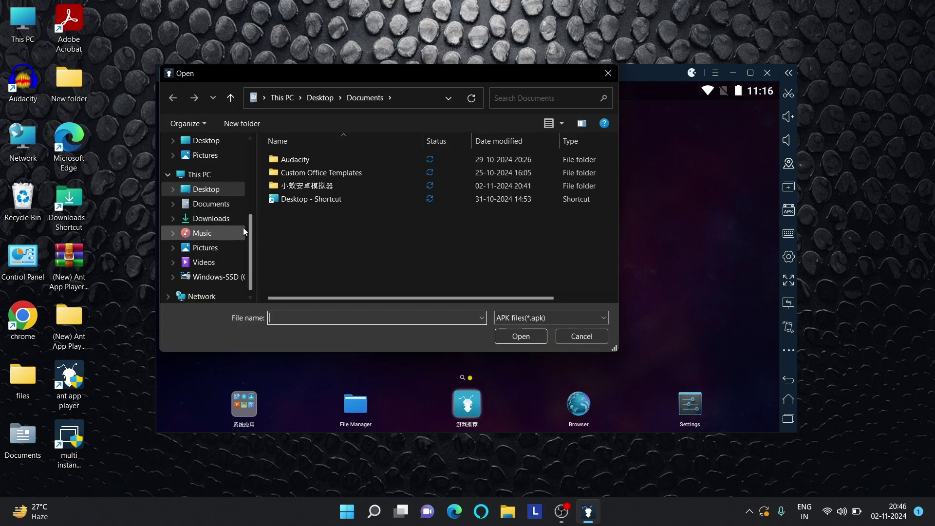
pyautogui.click(204, 248)
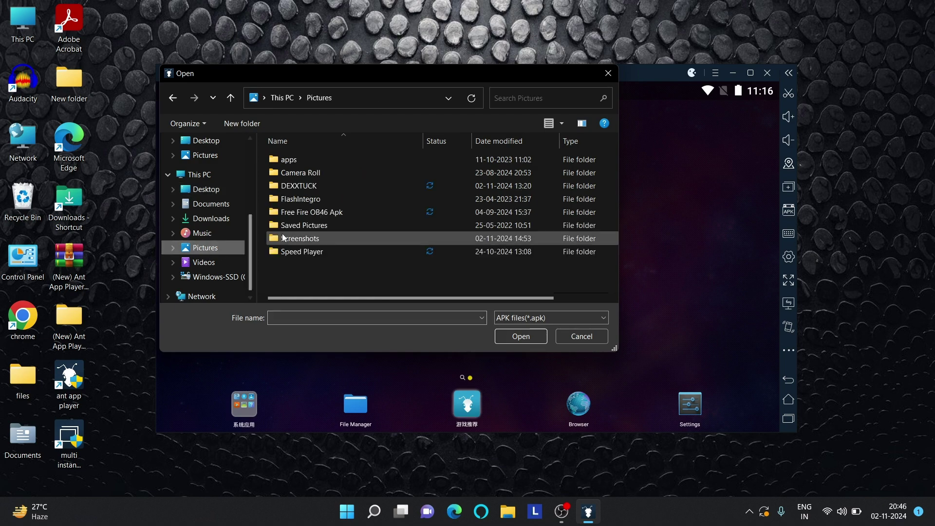
pyautogui.doubleClick(297, 213)
pyautogui.click(294, 163)
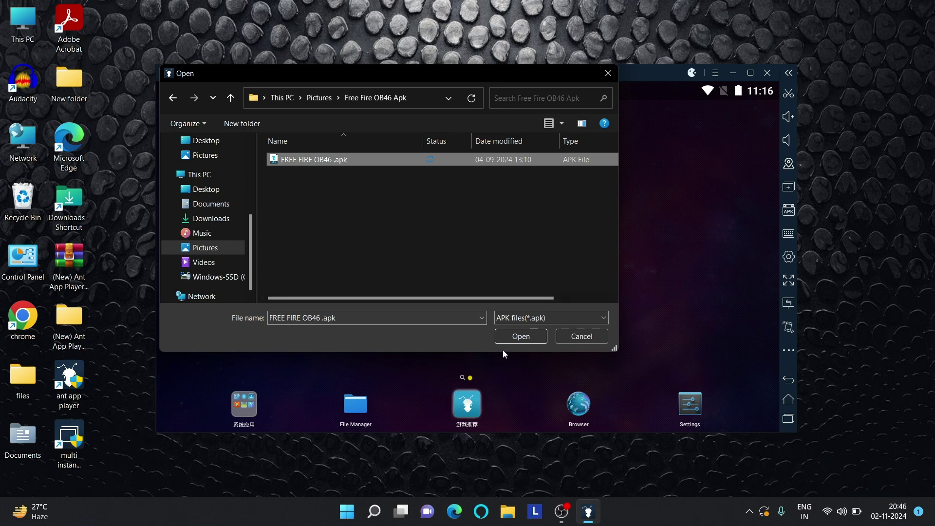
pyautogui.click(524, 335)
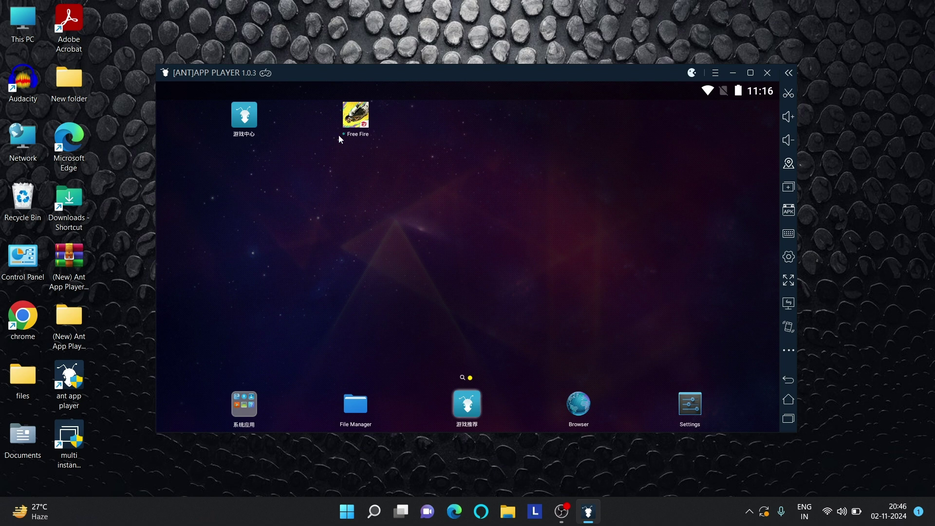
# Launch Free Fire, accept its terms and try to sign in with Facebook, then leave the login page
pyautogui.click(355, 115)
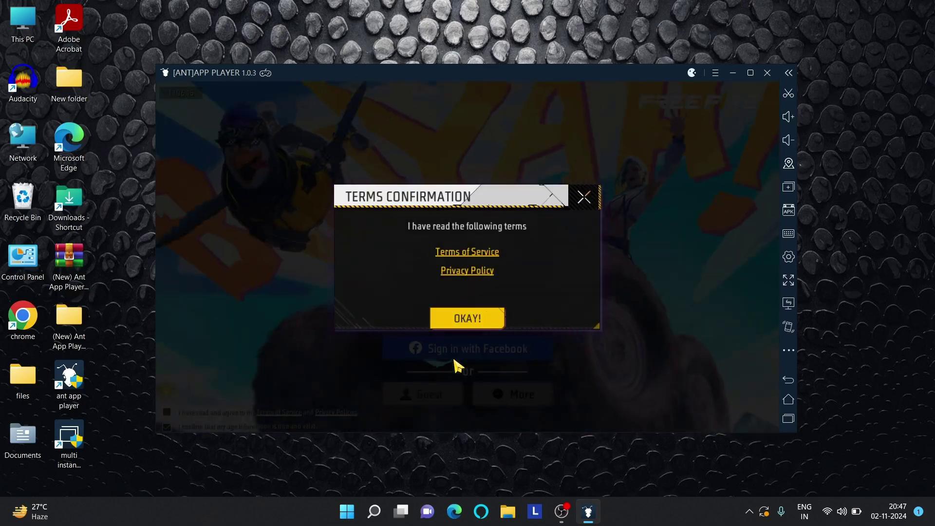
pyautogui.click(463, 317)
pyautogui.click(493, 351)
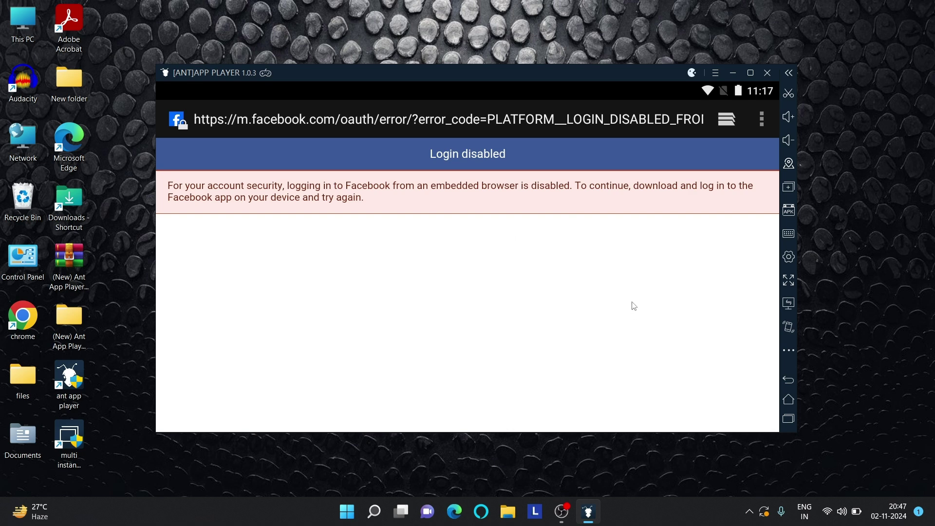
pyautogui.click(785, 380)
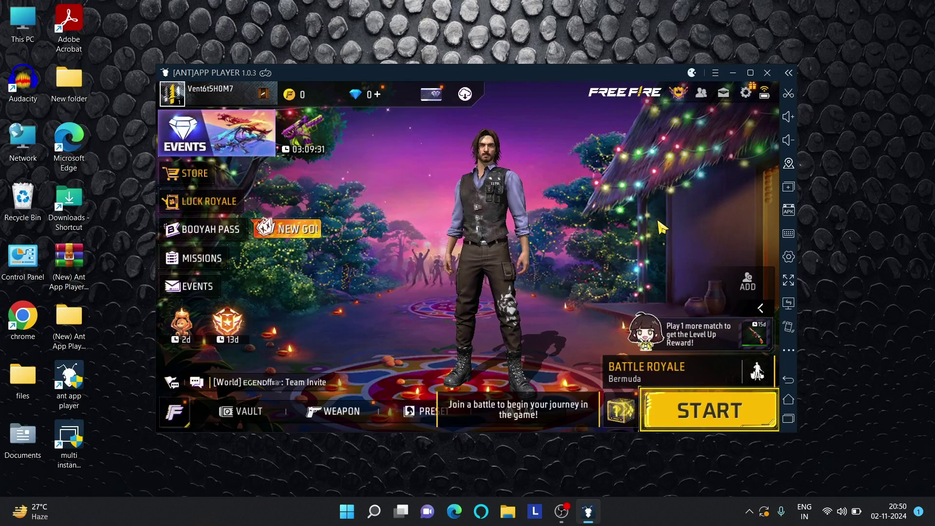
# Open the Custom HUD editor from the game's Controls settings and switch the layout to Preset 1
pyautogui.click(745, 93)
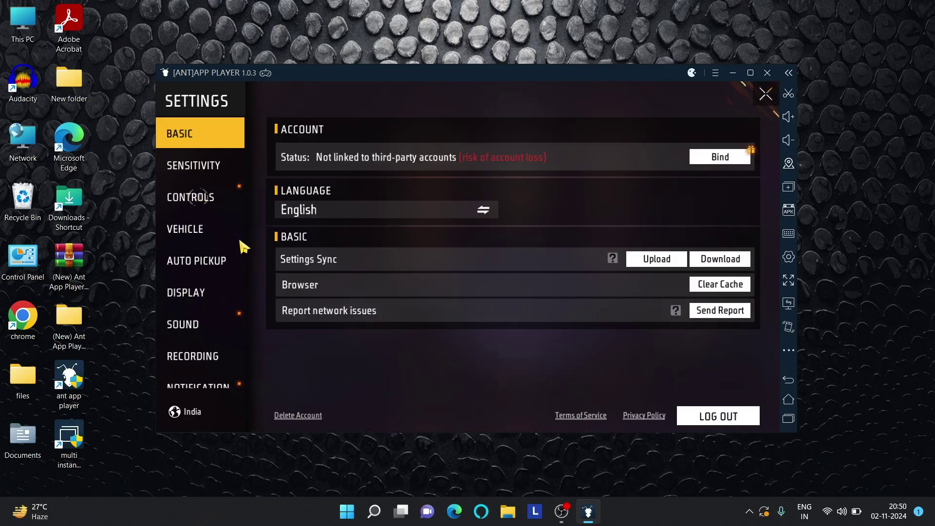
pyautogui.click(686, 418)
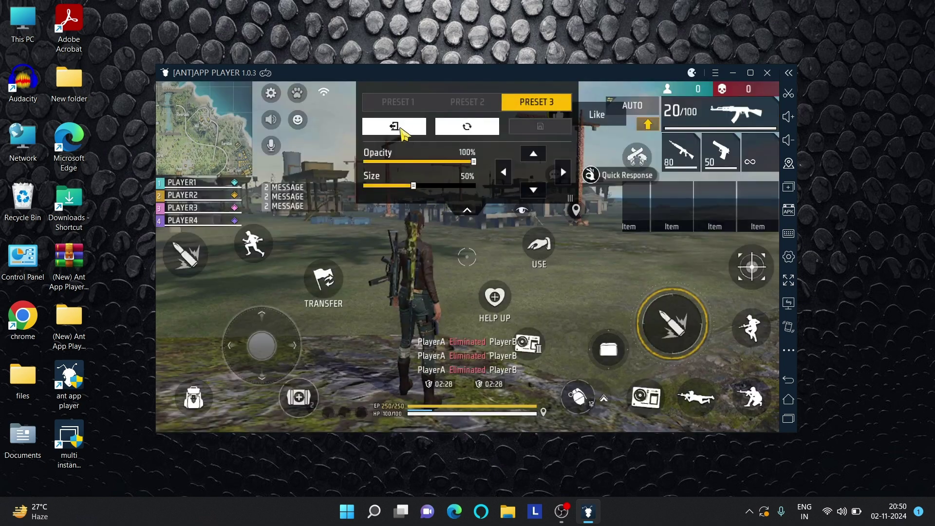
pyautogui.click(397, 106)
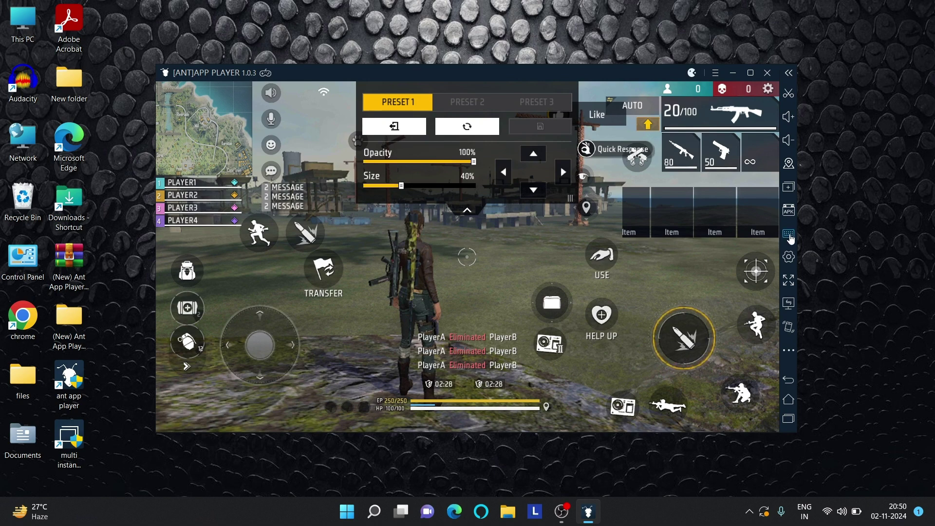
# Open the emulator's key mapping editor, remove the Q mapping and map the medkit button to 5
pyautogui.click(789, 235)
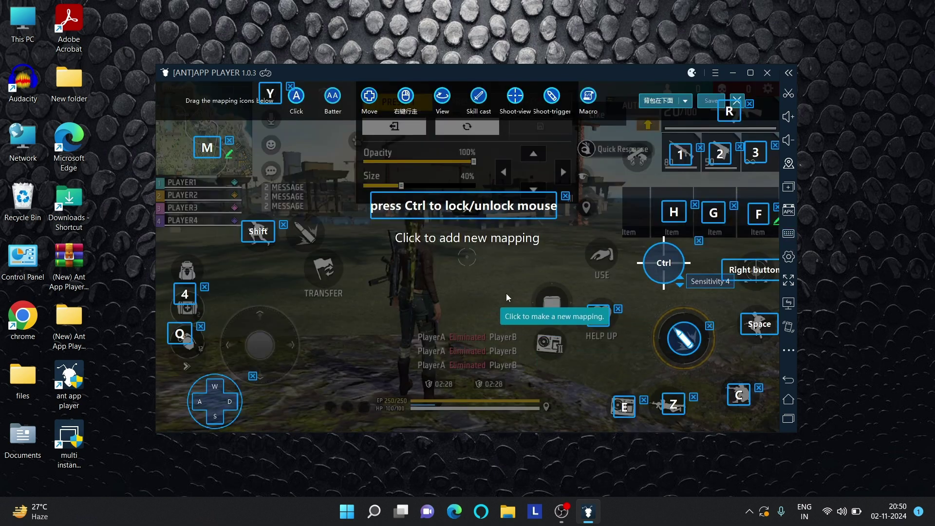
pyautogui.click(200, 326)
pyautogui.click(186, 307)
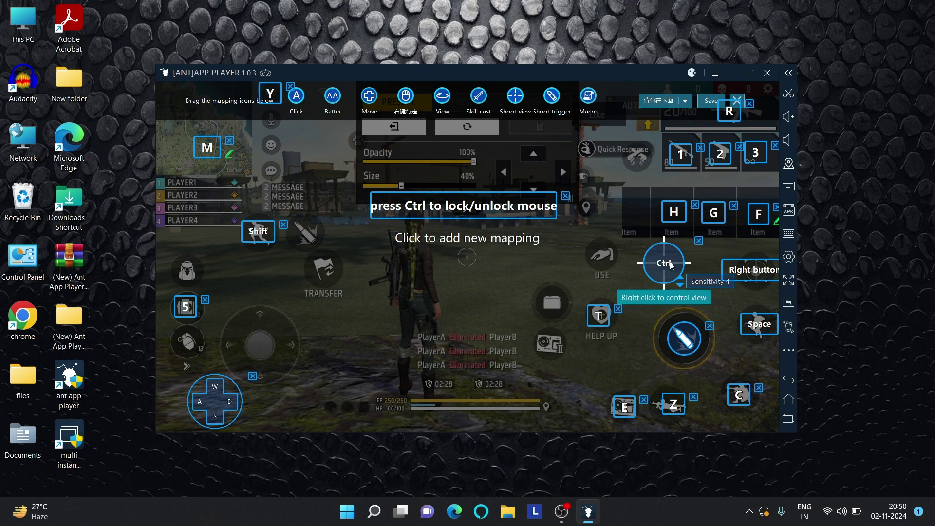
# Reposition the Ctrl view control above the fire button, place the WASD pad over the movement joystick and save the key mapping
pyautogui.moveTo(676, 252)
pyautogui.mouseDown()
pyautogui.moveTo(640, 253)
pyautogui.moveTo(669, 261)
pyautogui.mouseUp()
pyautogui.click(671, 291)
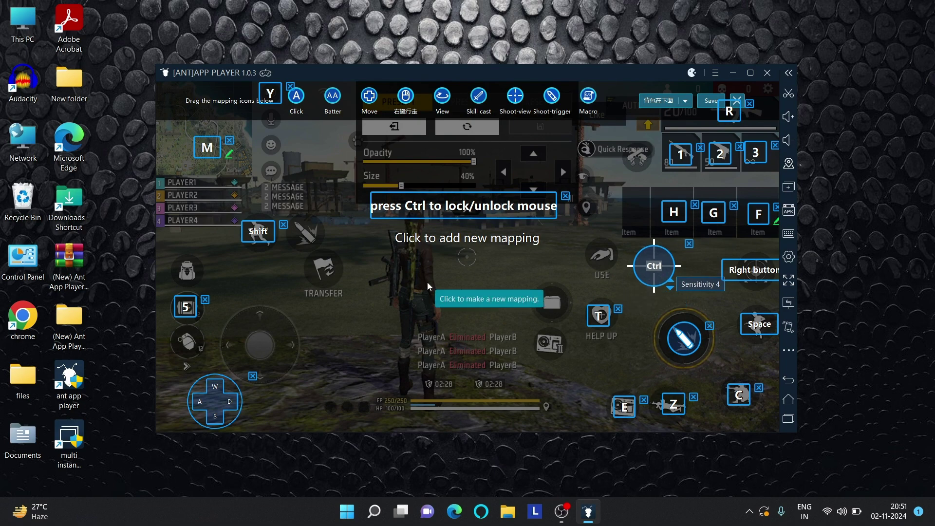
pyautogui.moveTo(214, 401); pyautogui.dragTo(260, 341)
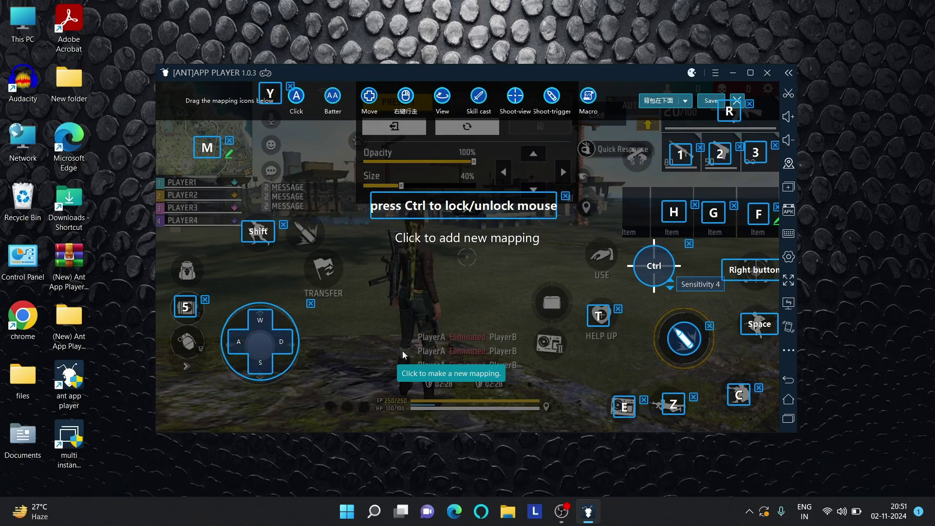
pyautogui.click(711, 100)
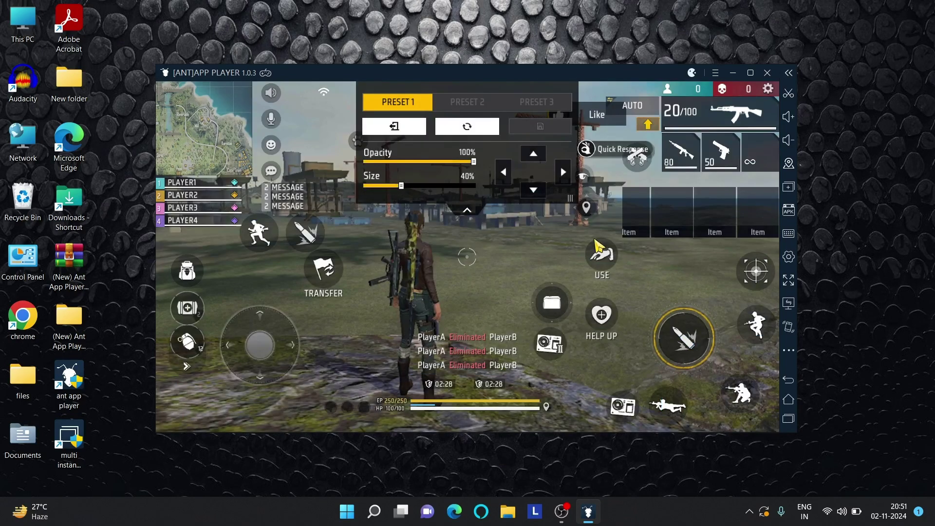
# Leave the HUD editor, review the game's Display settings for graphics and FPS, and return to the lobby
pyautogui.click(788, 380)
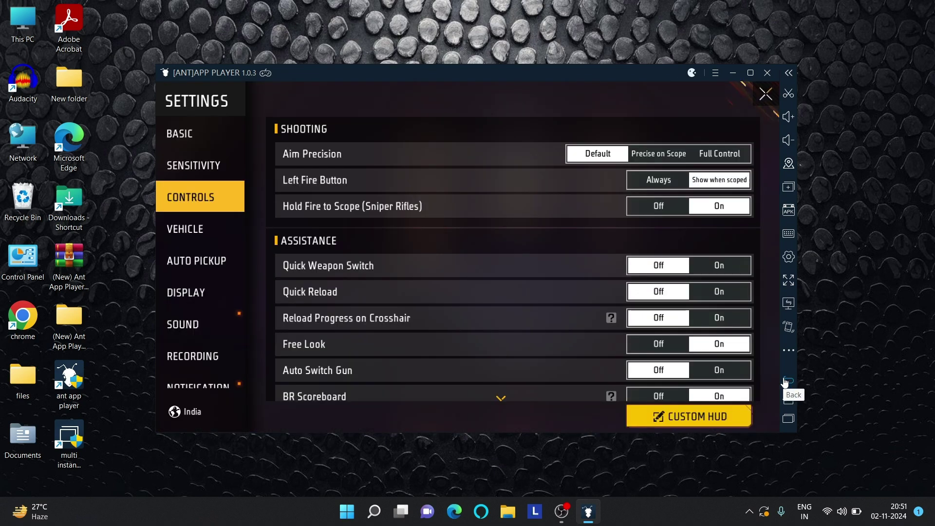
pyautogui.click(194, 327)
pyautogui.click(194, 293)
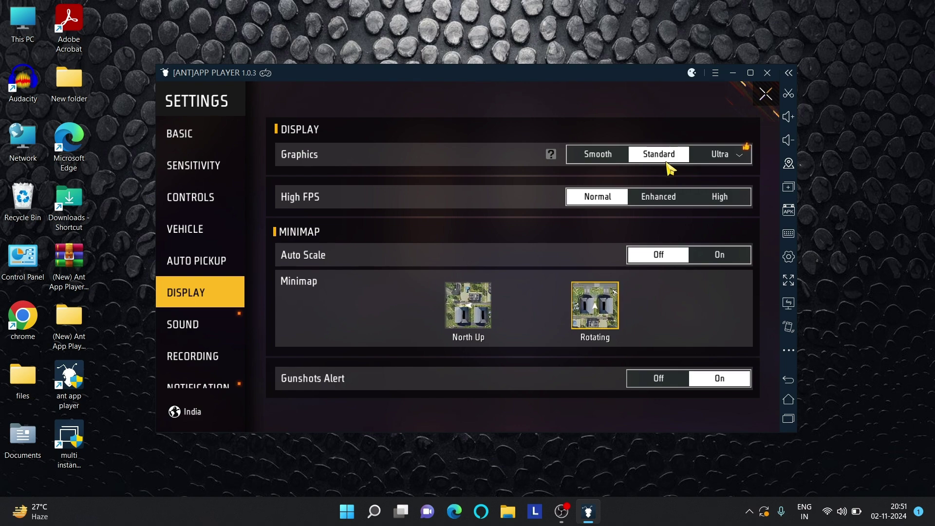
pyautogui.click(764, 94)
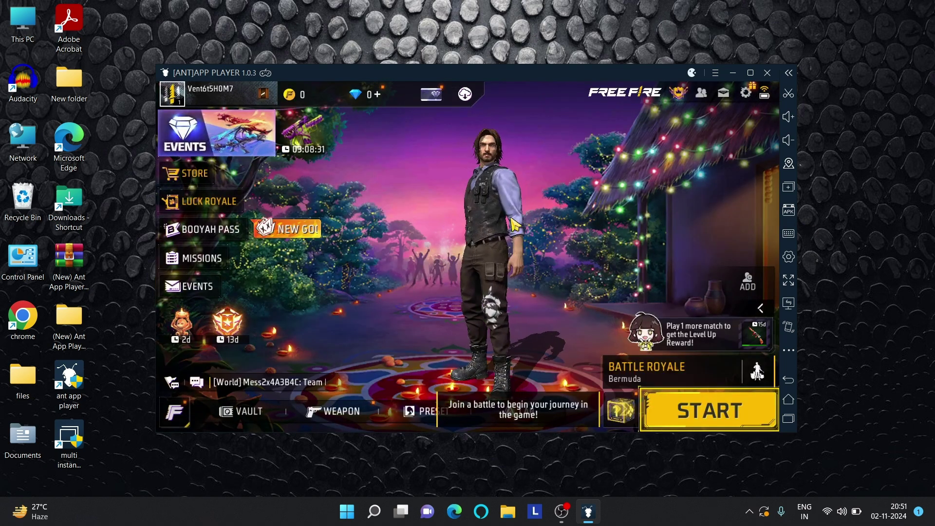
# Open the game mode selection from the lobby
pyautogui.click(668, 375)
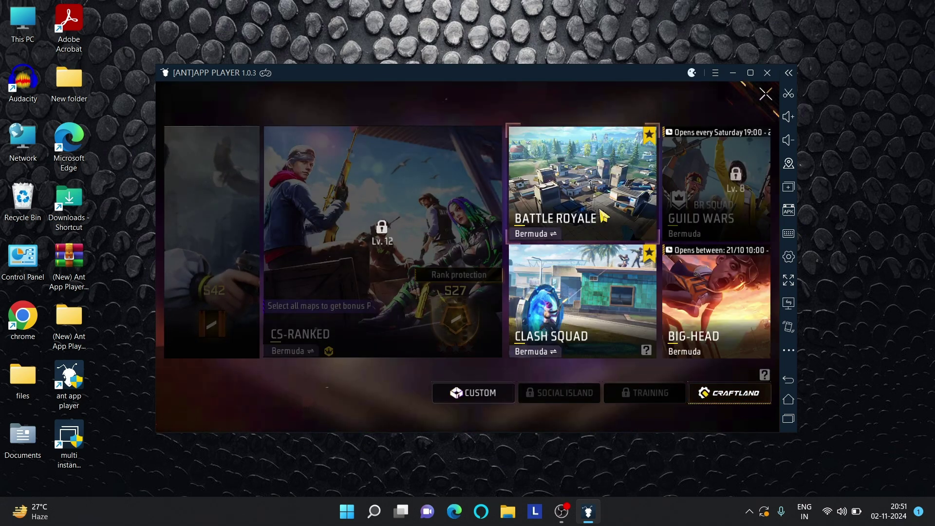